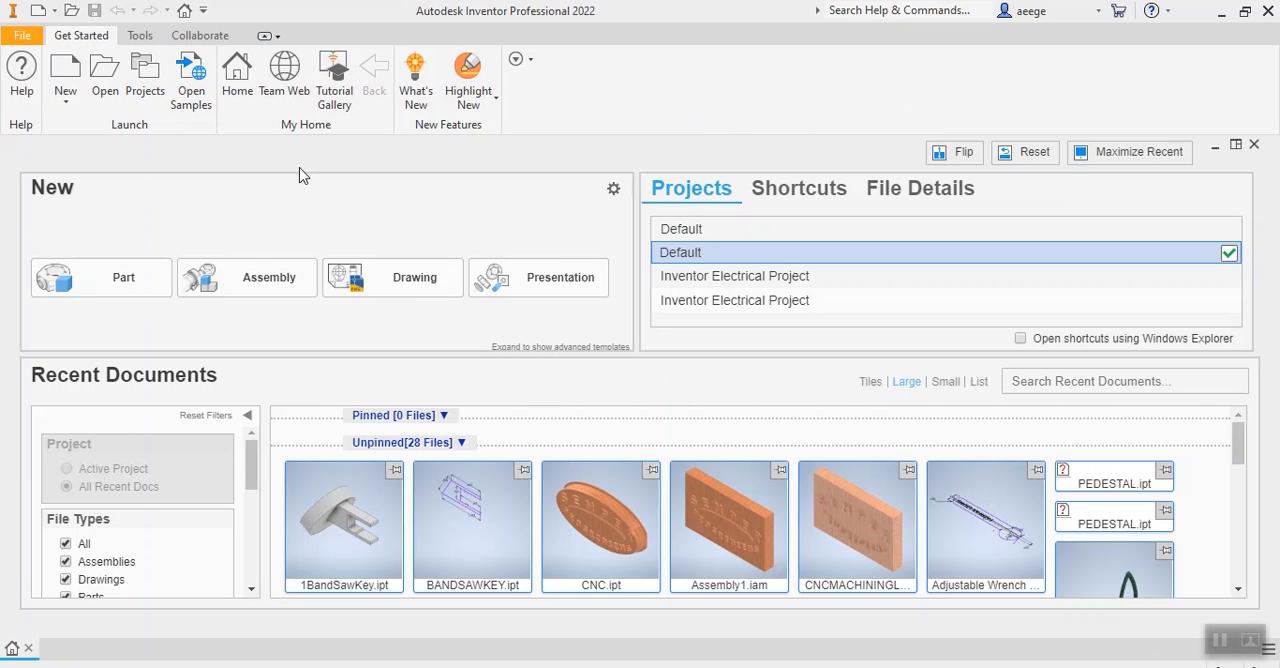
# Create a new part file from the metric Standard (mm).ipt template.
pyautogui.click(18, 36)
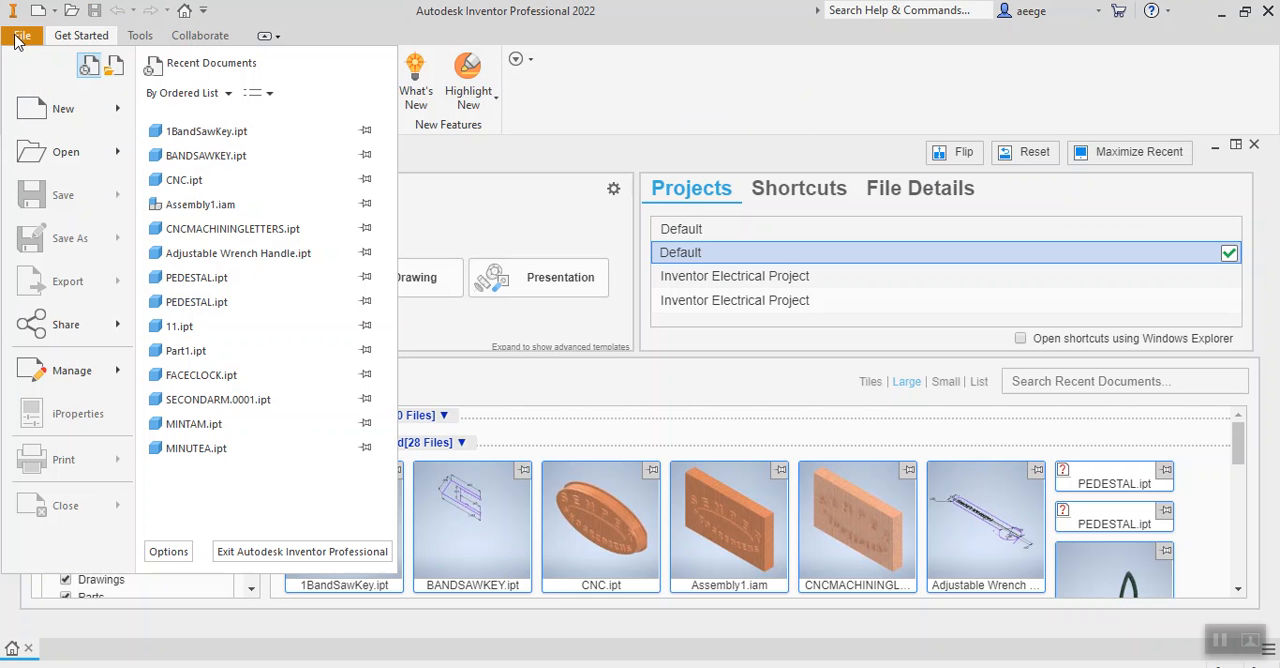
pyautogui.click(34, 110)
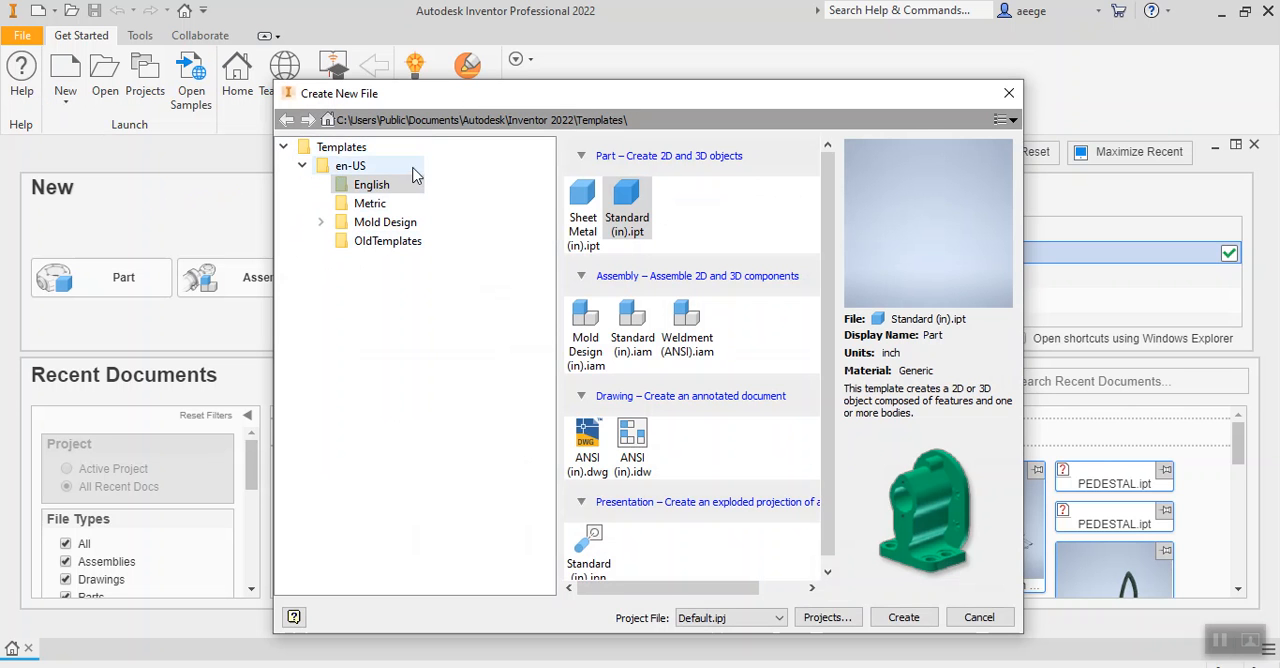
pyautogui.click(343, 205)
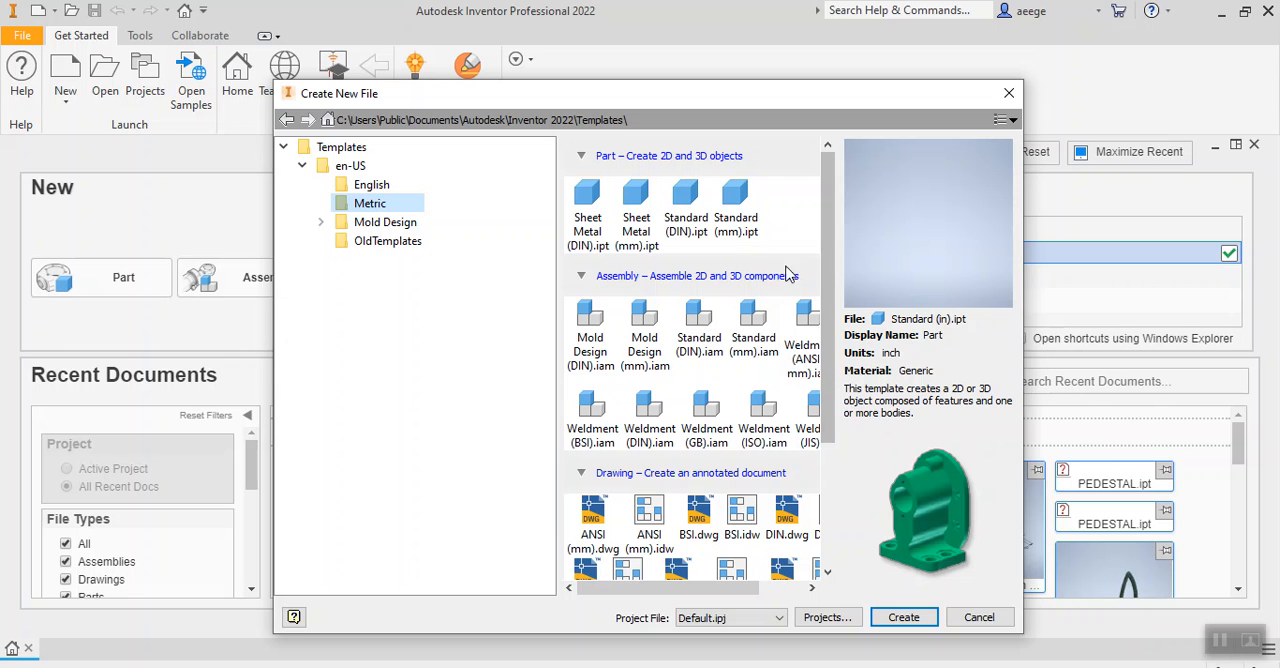
pyautogui.click(739, 237)
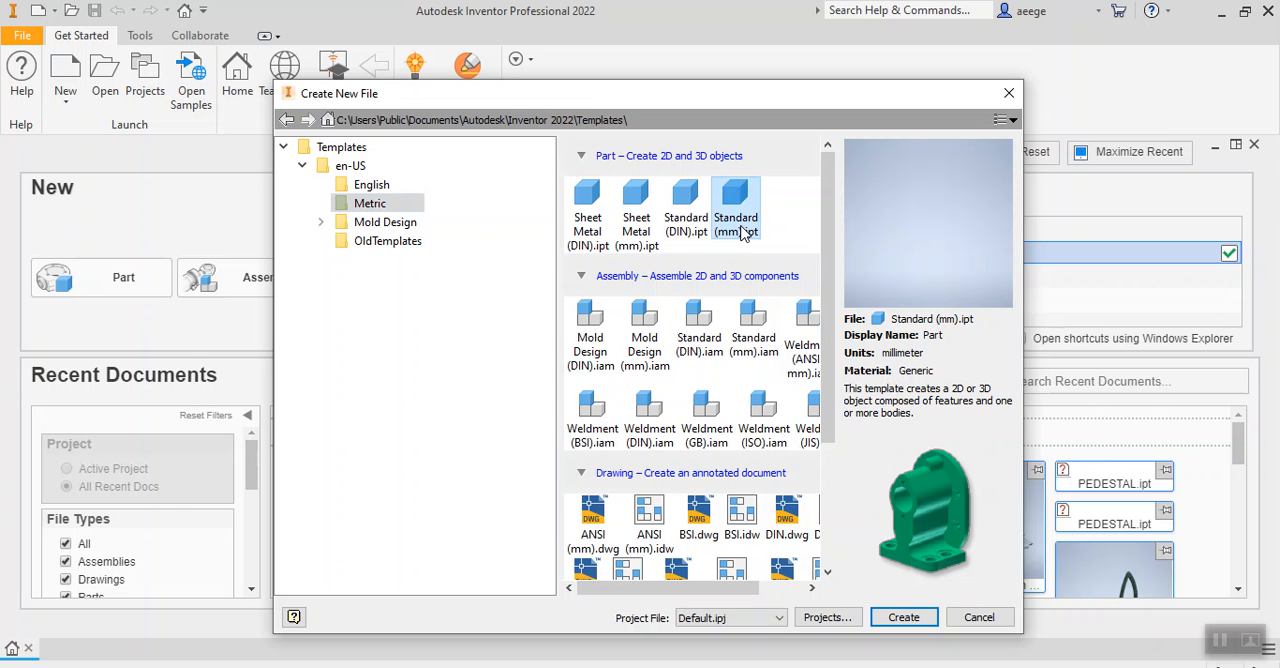
pyautogui.click(904, 618)
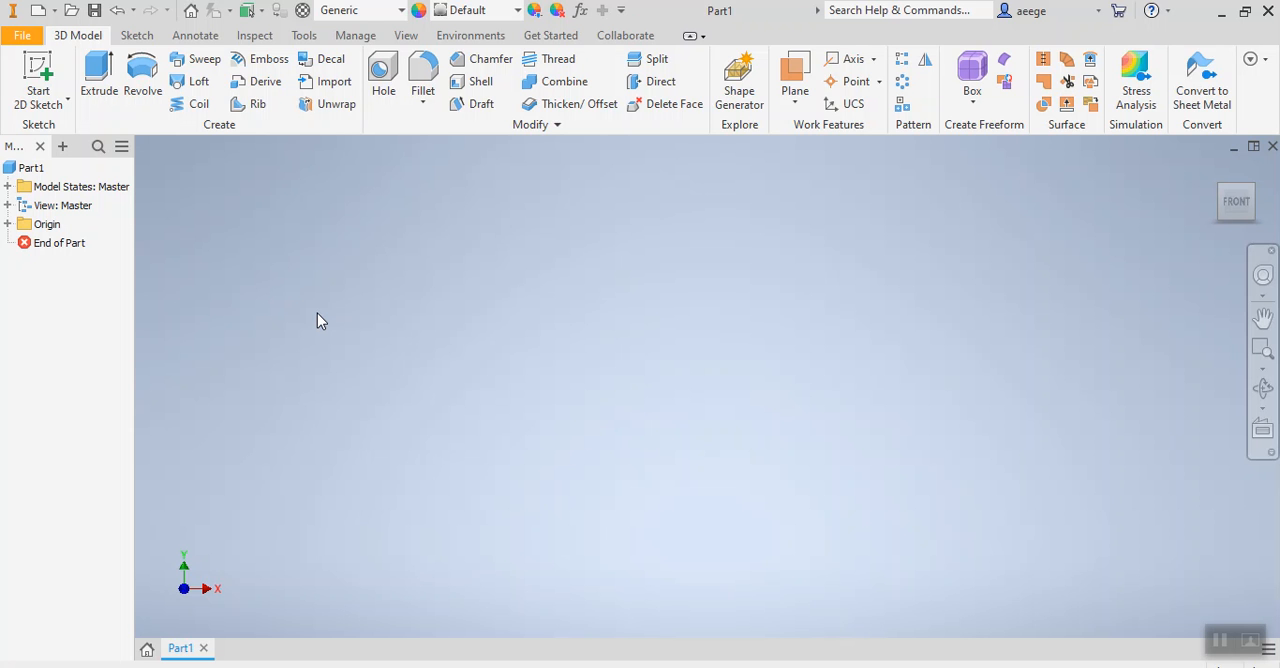
# Start a 2D sketch on the XY plane of the part's origin.
pyautogui.click(8, 226)
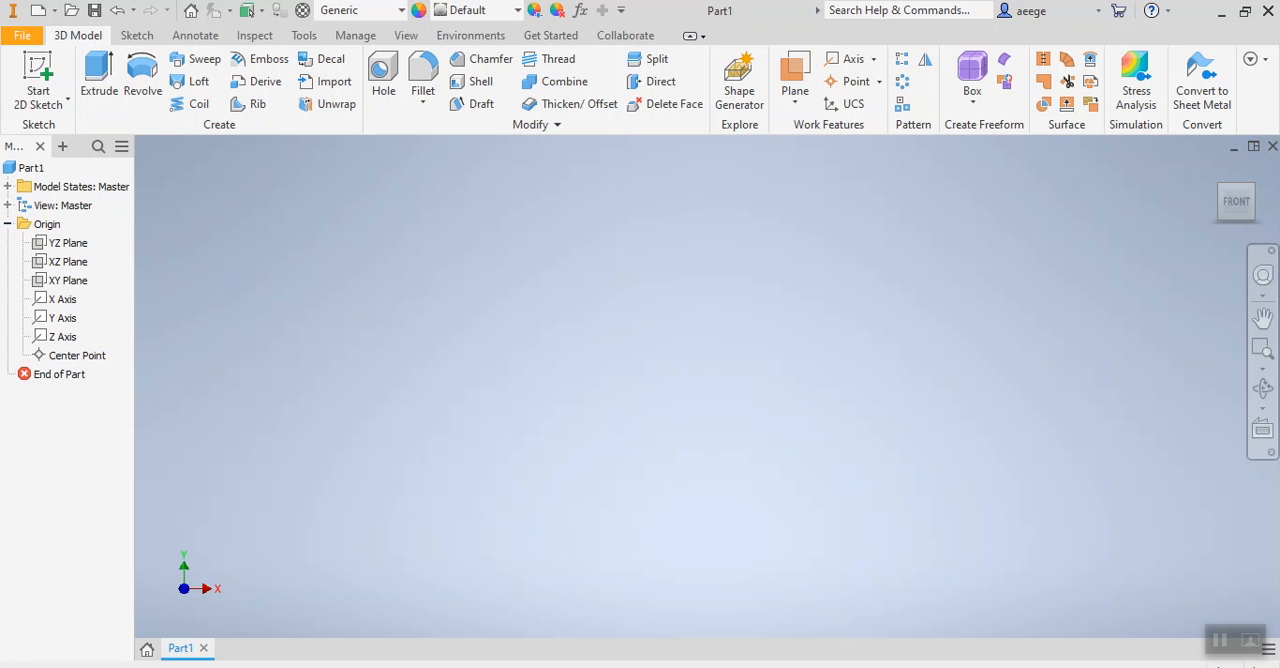
pyautogui.click(40, 283)
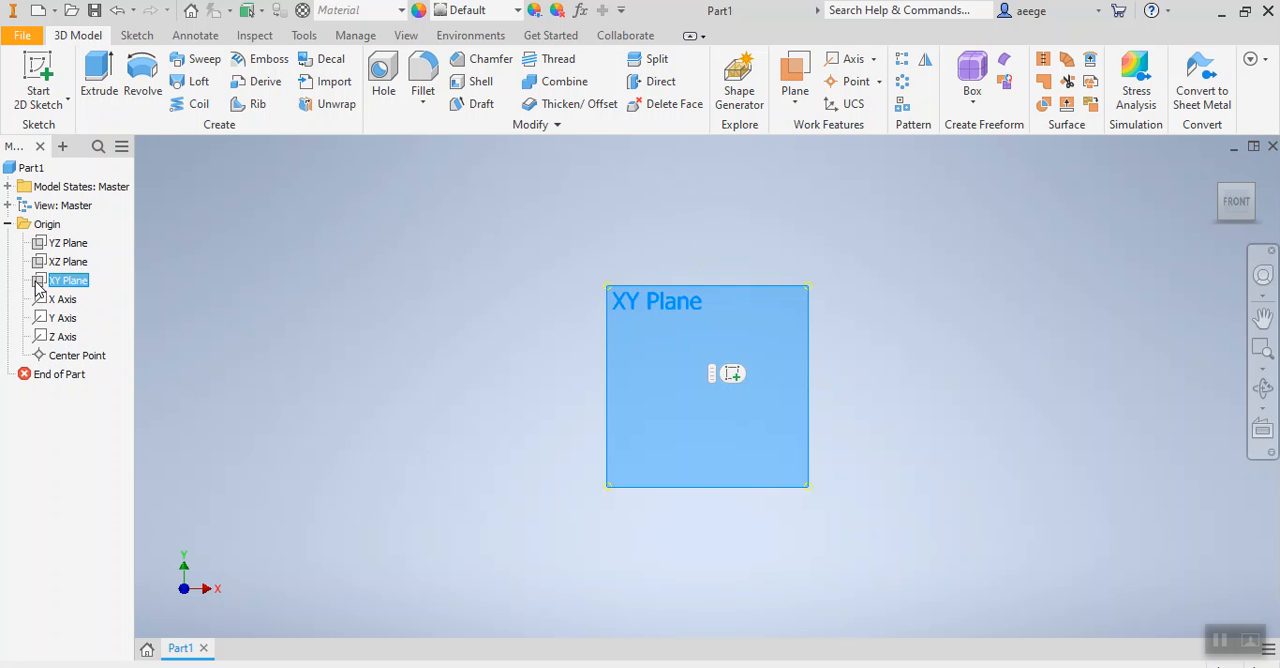
pyautogui.click(734, 371)
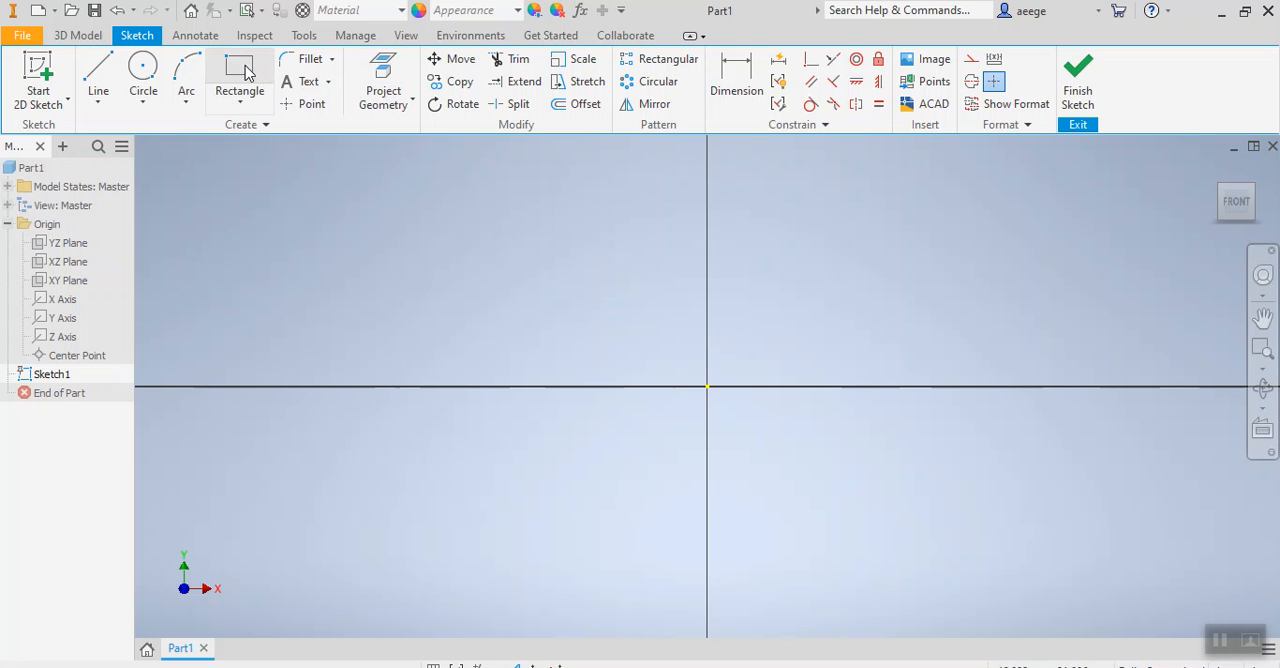
# Draw a two-point center rectangle at the origin, 117 mm wide and 39 mm high, and finish the sketch.
pyautogui.click(241, 104)
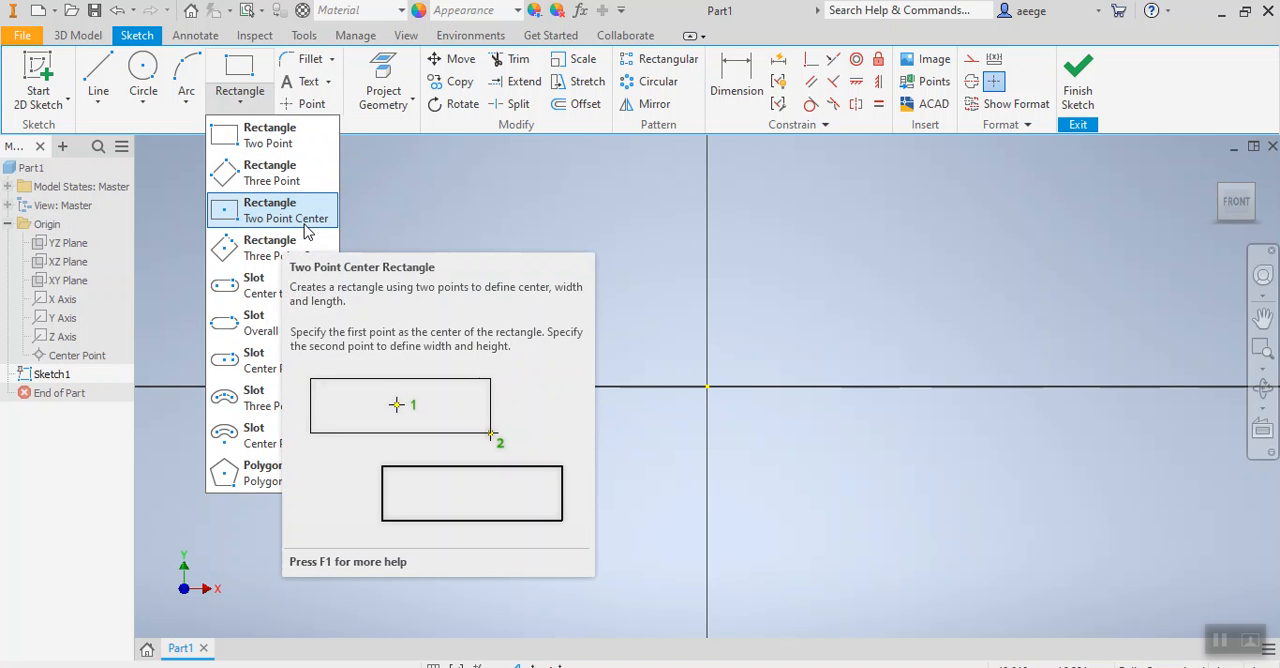
pyautogui.click(273, 224)
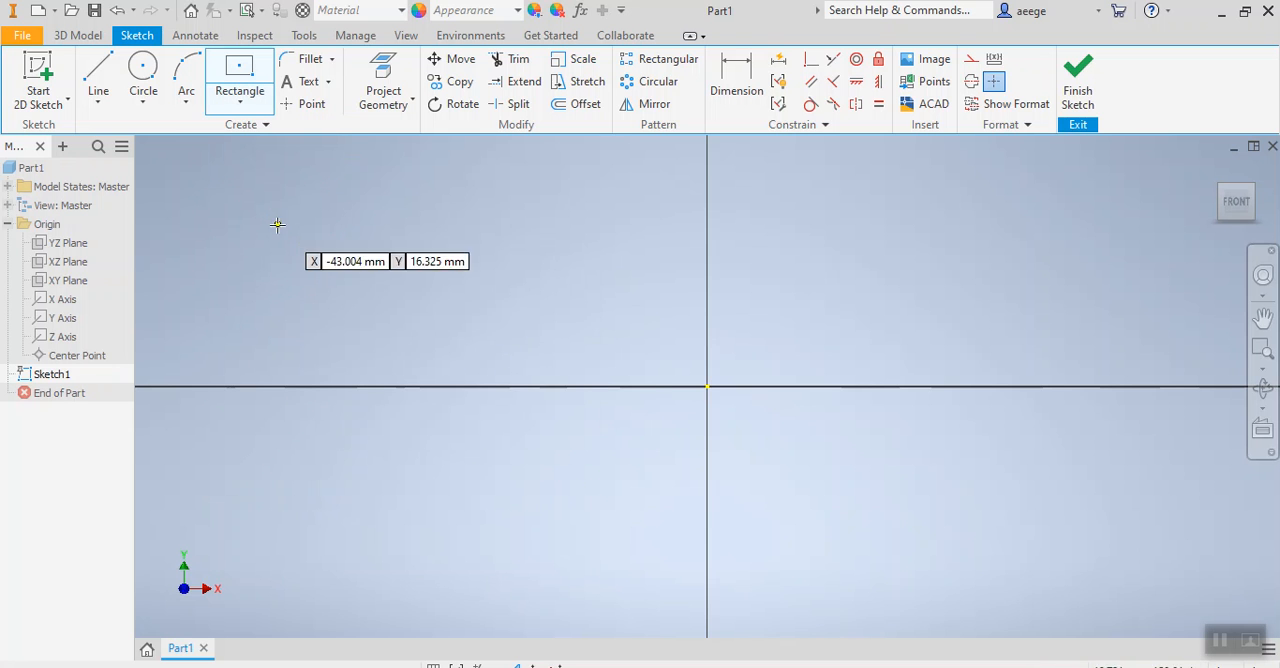
pyautogui.click(707, 386)
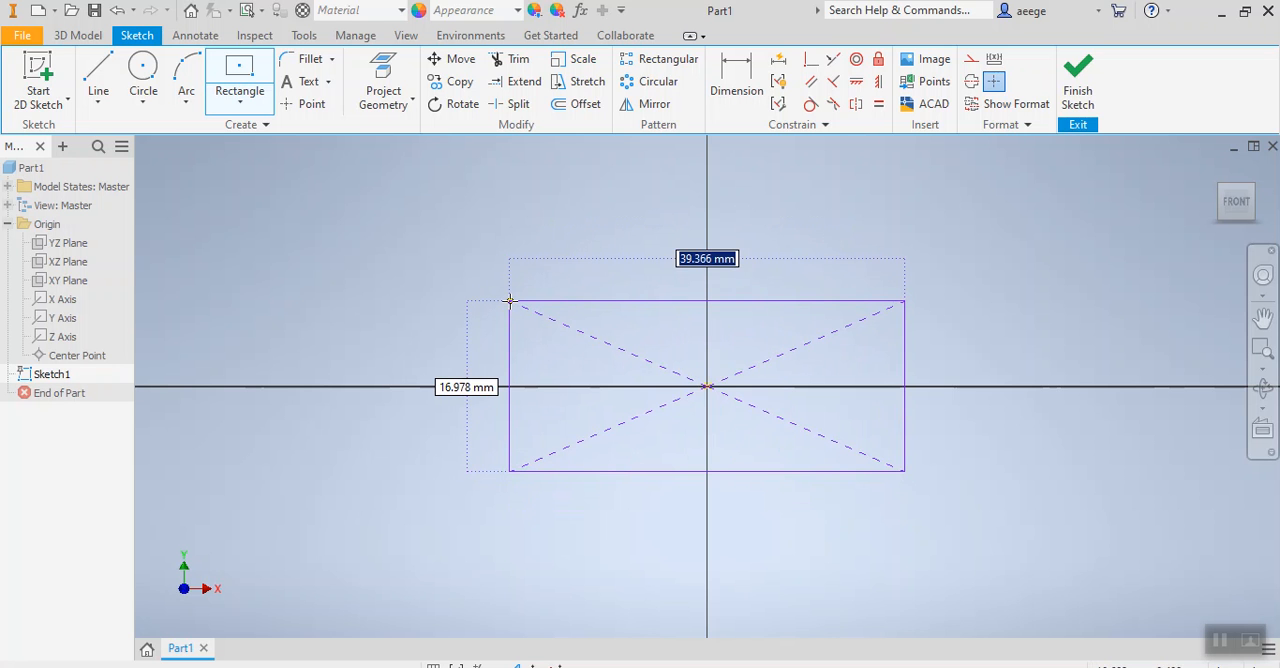
pyautogui.write('117')
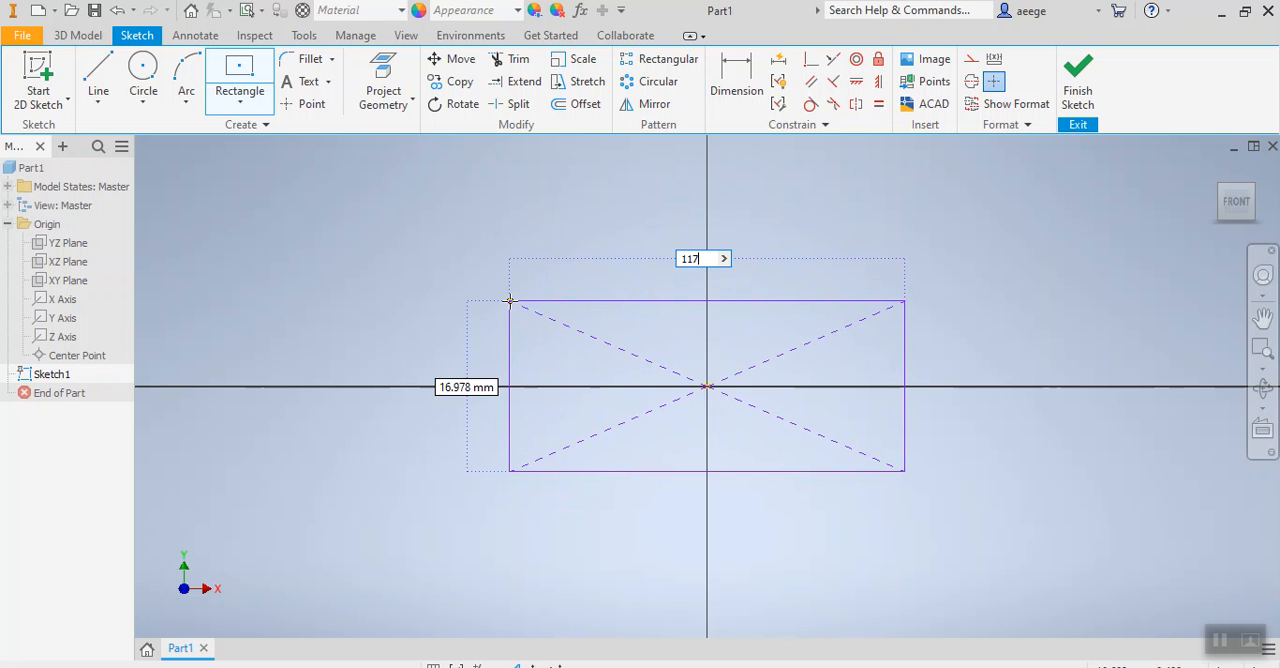
pyautogui.press('Tab')
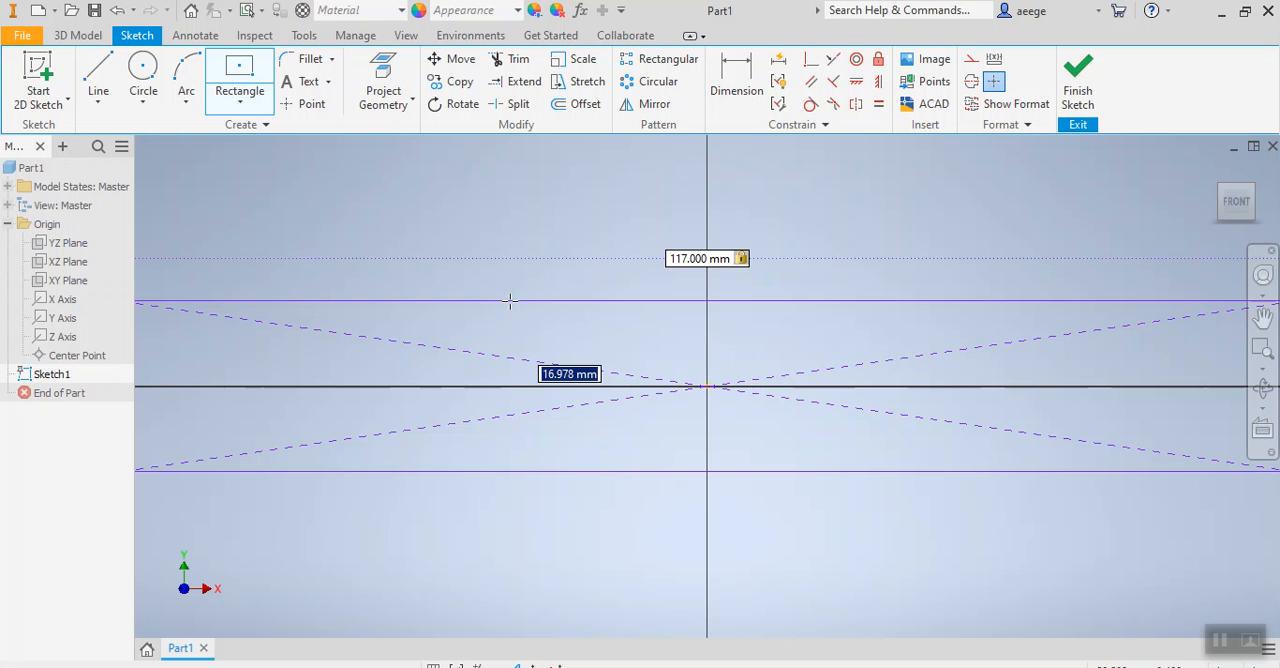
pyautogui.scroll(-5, 828, 291)
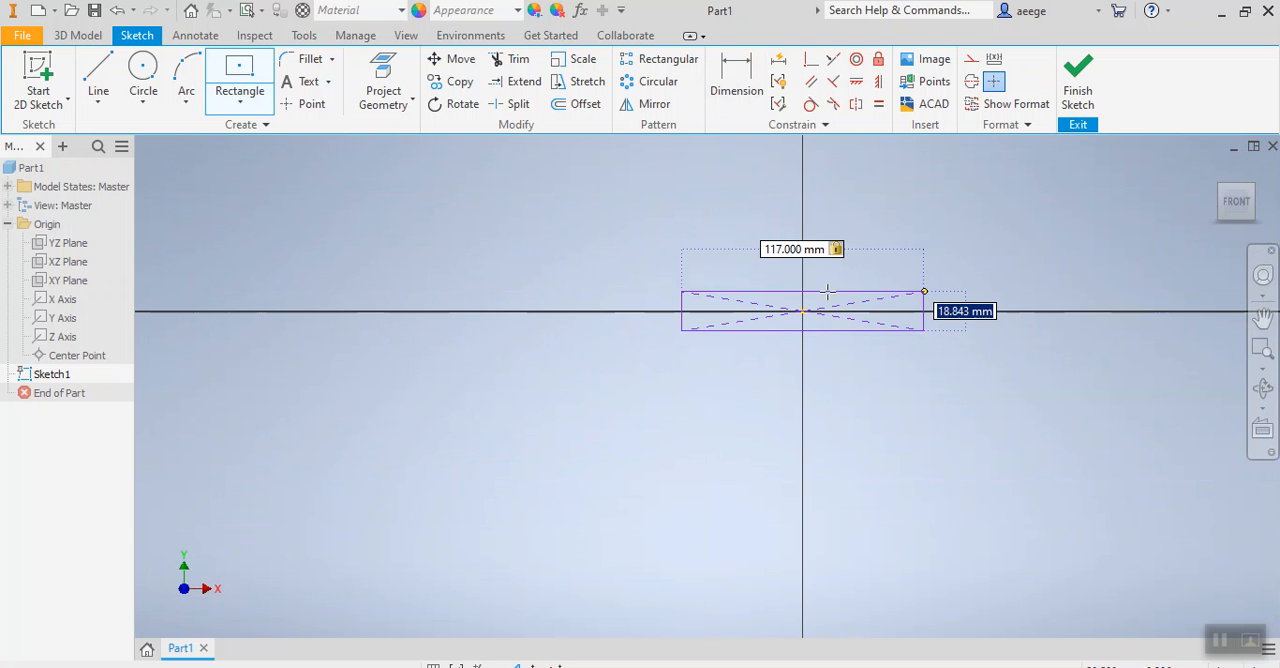
pyautogui.scroll(-2, 816, 303)
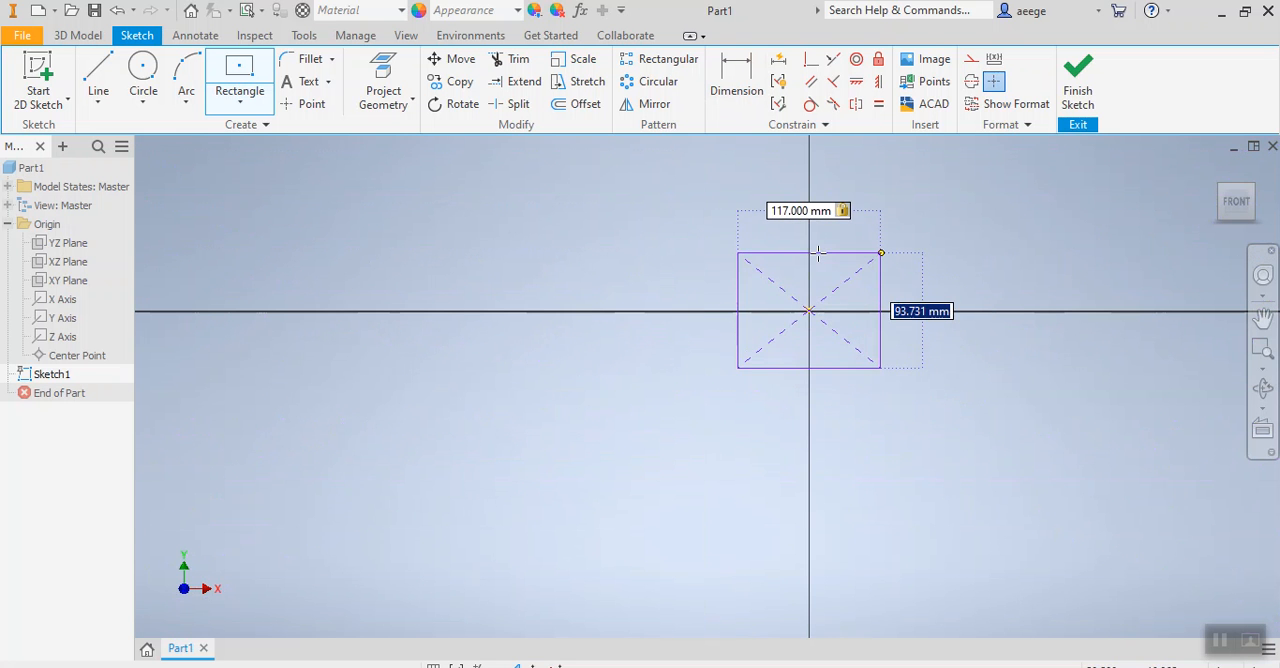
pyautogui.write('30')
pyautogui.press('Return')
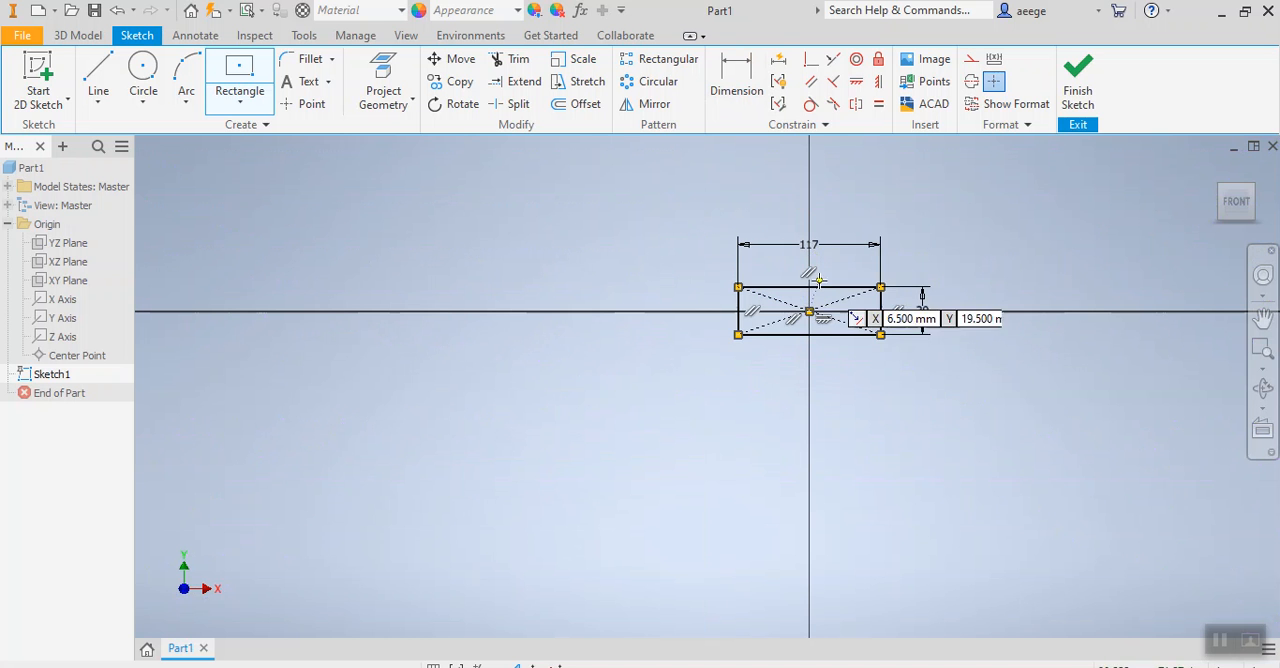
pyautogui.scroll(-4, 812, 274)
pyautogui.scroll(7, 811, 281)
pyautogui.moveTo(806, 297); pyautogui.dragTo(542, 396, button='middle')
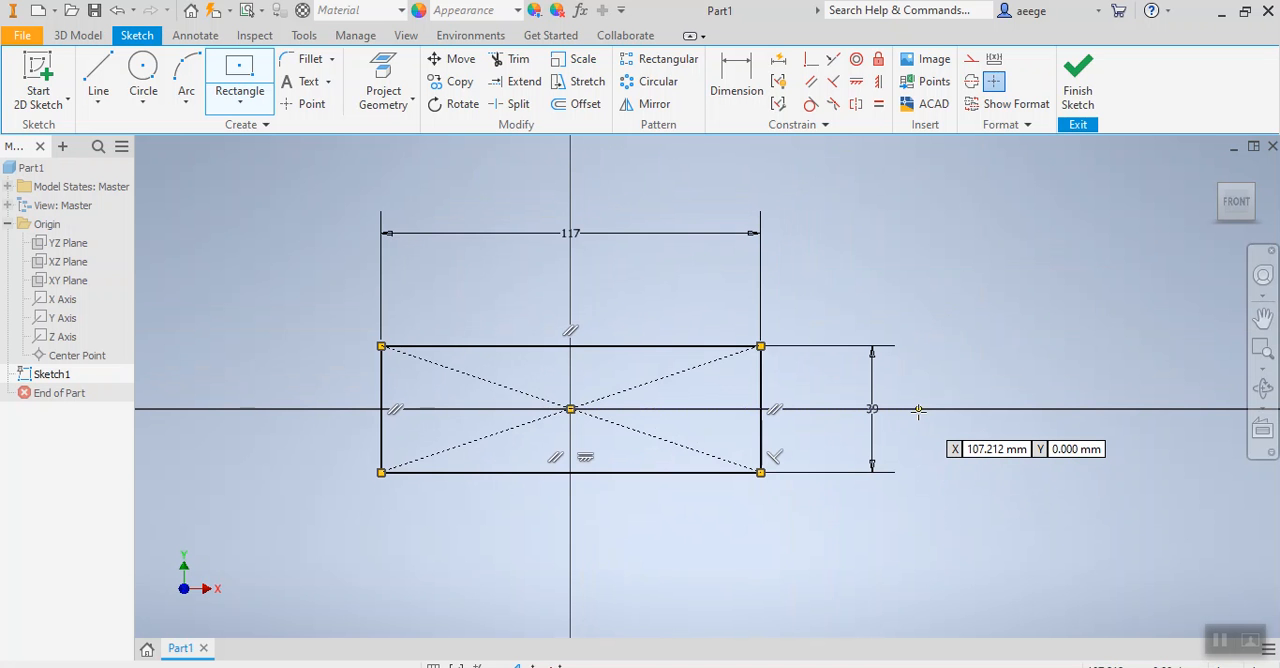
pyautogui.click(1079, 88)
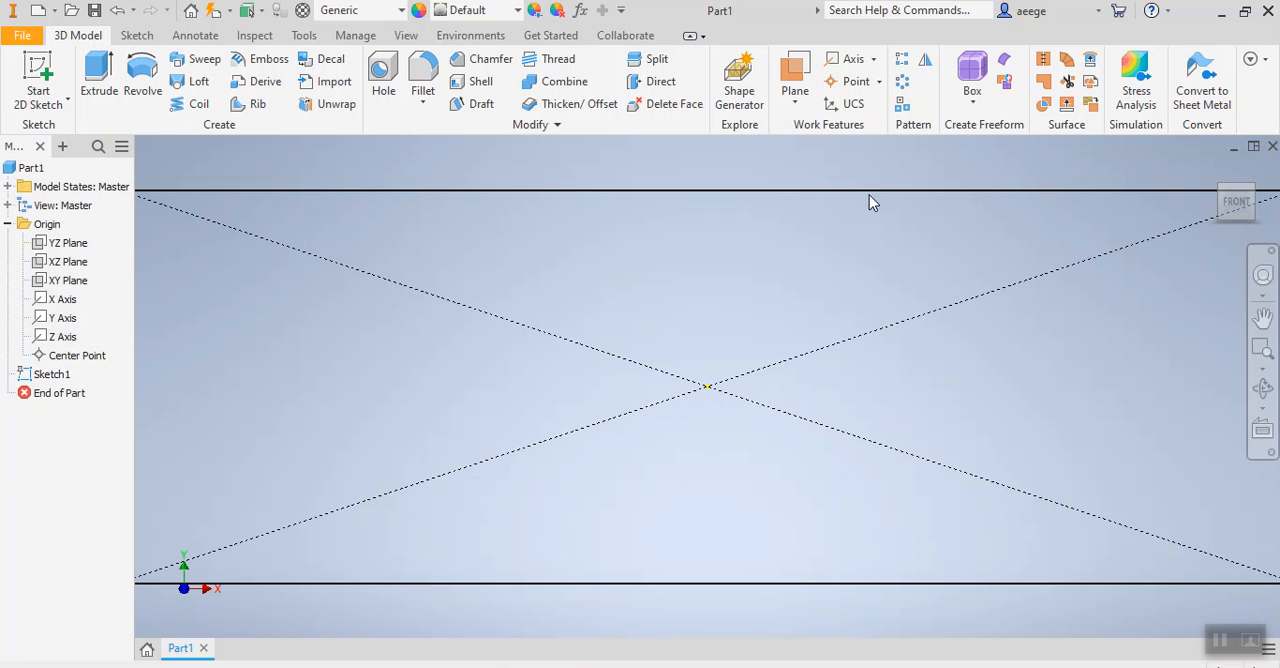
# Extrude the rectangle profile 13 mm symmetrically about the sketch plane.
pyautogui.click(97, 82)
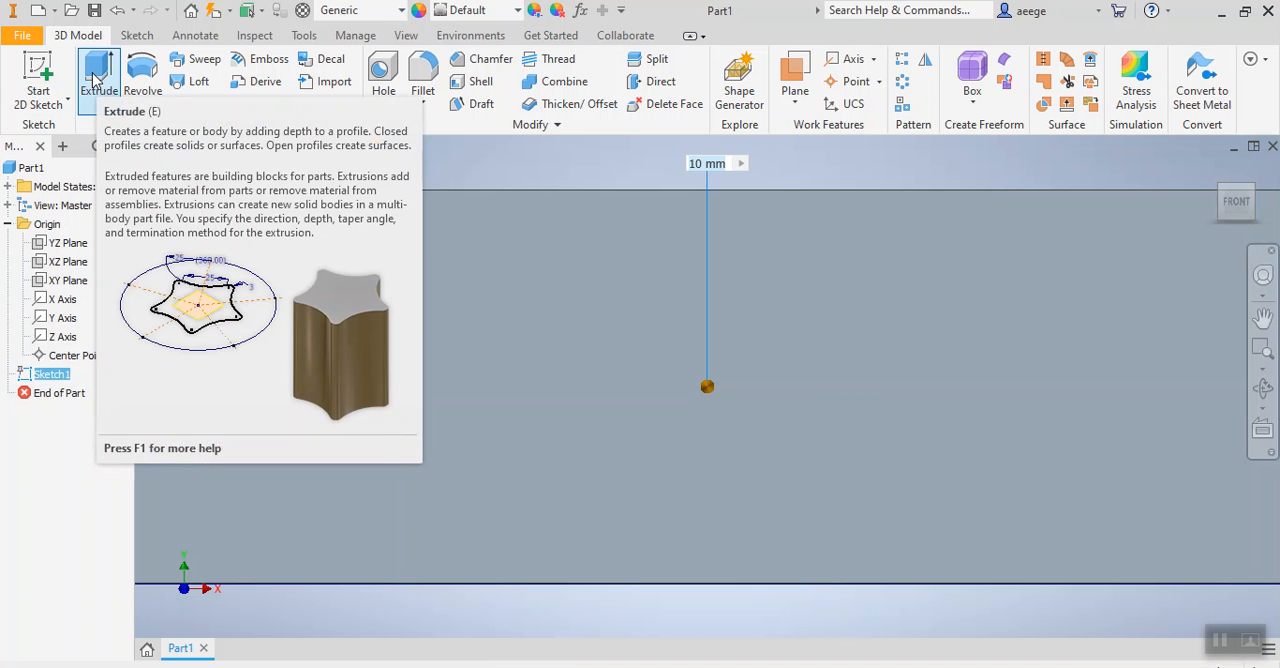
pyautogui.scroll(3, 970, 266)
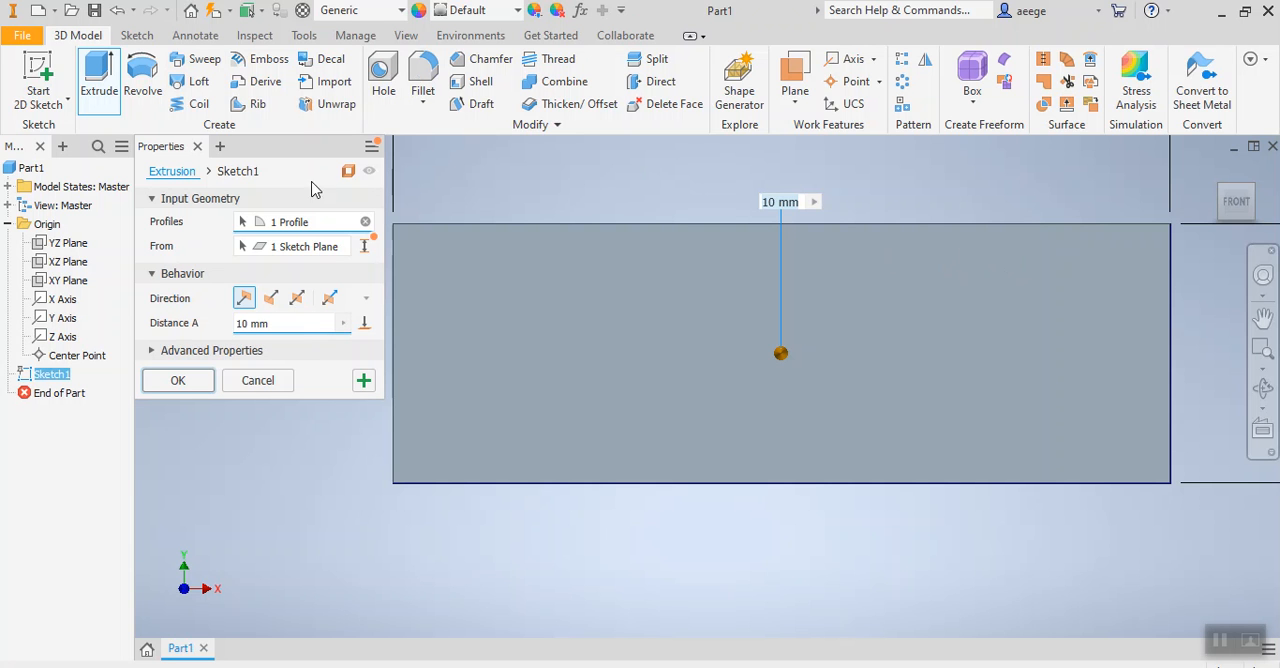
pyautogui.click(284, 324)
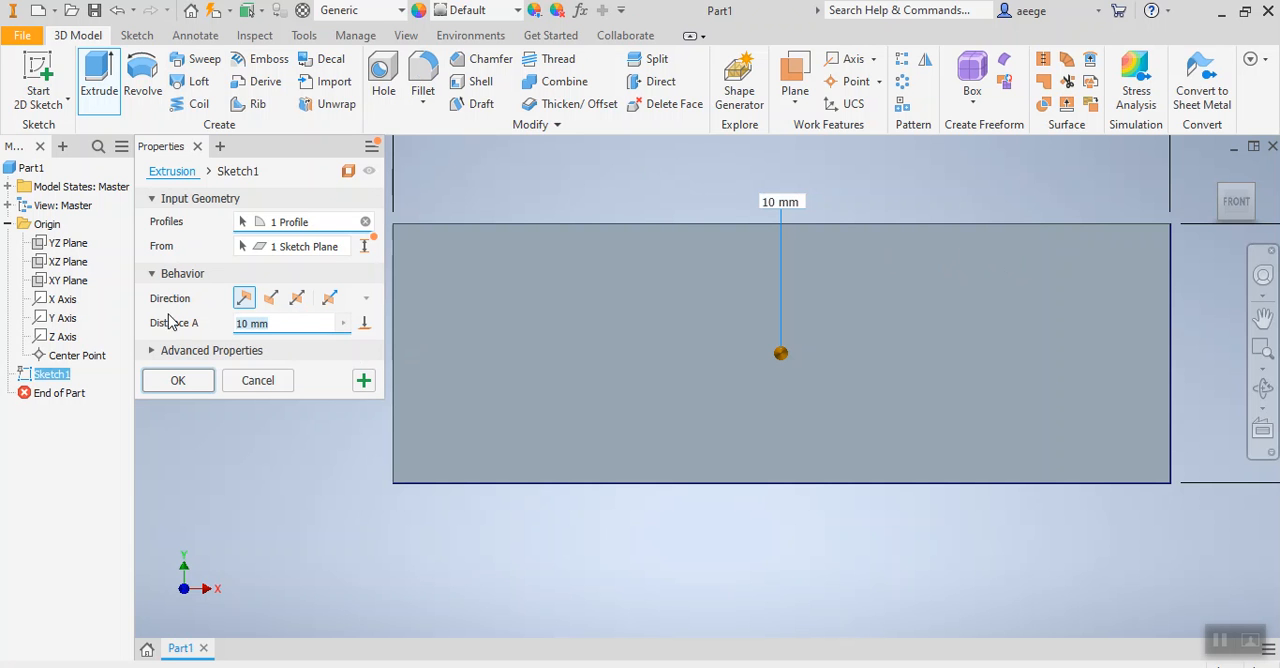
pyautogui.write('13')
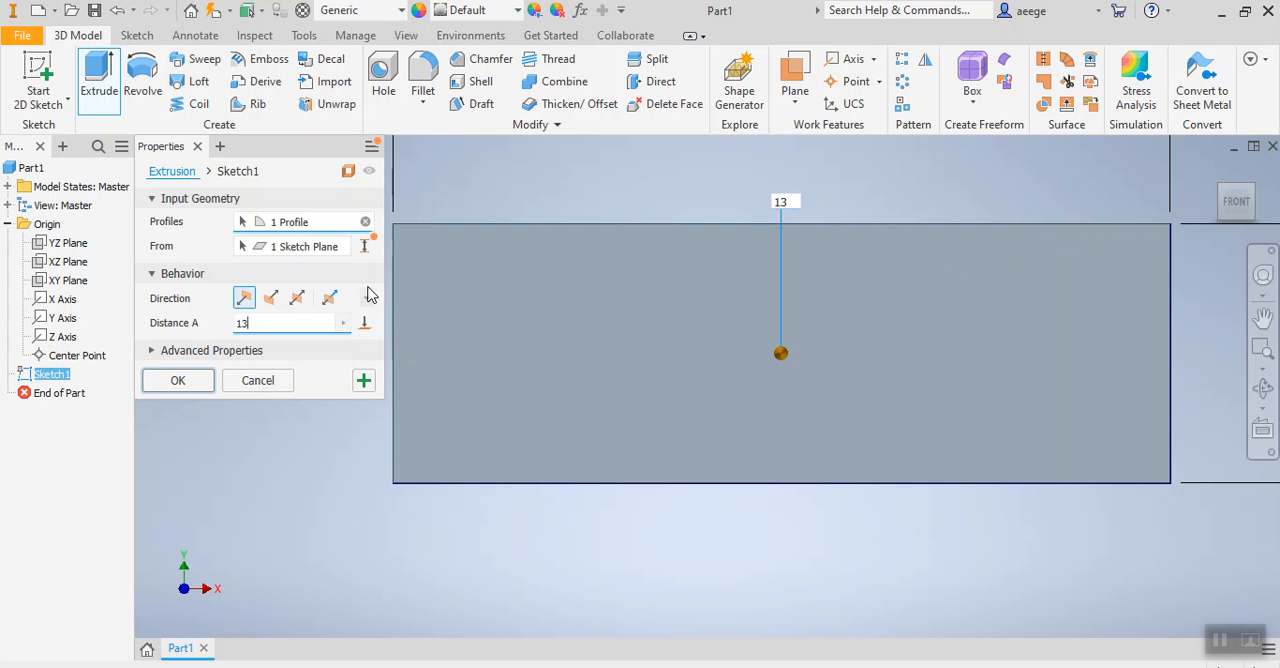
pyautogui.click(297, 299)
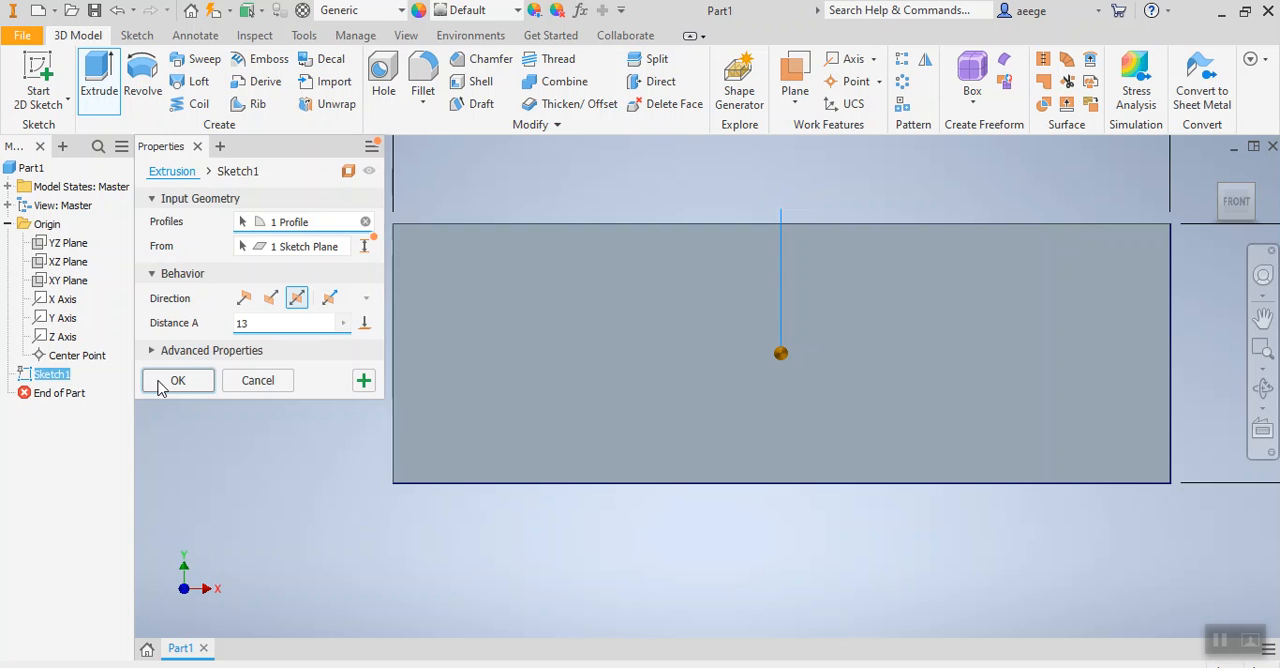
pyautogui.click(160, 381)
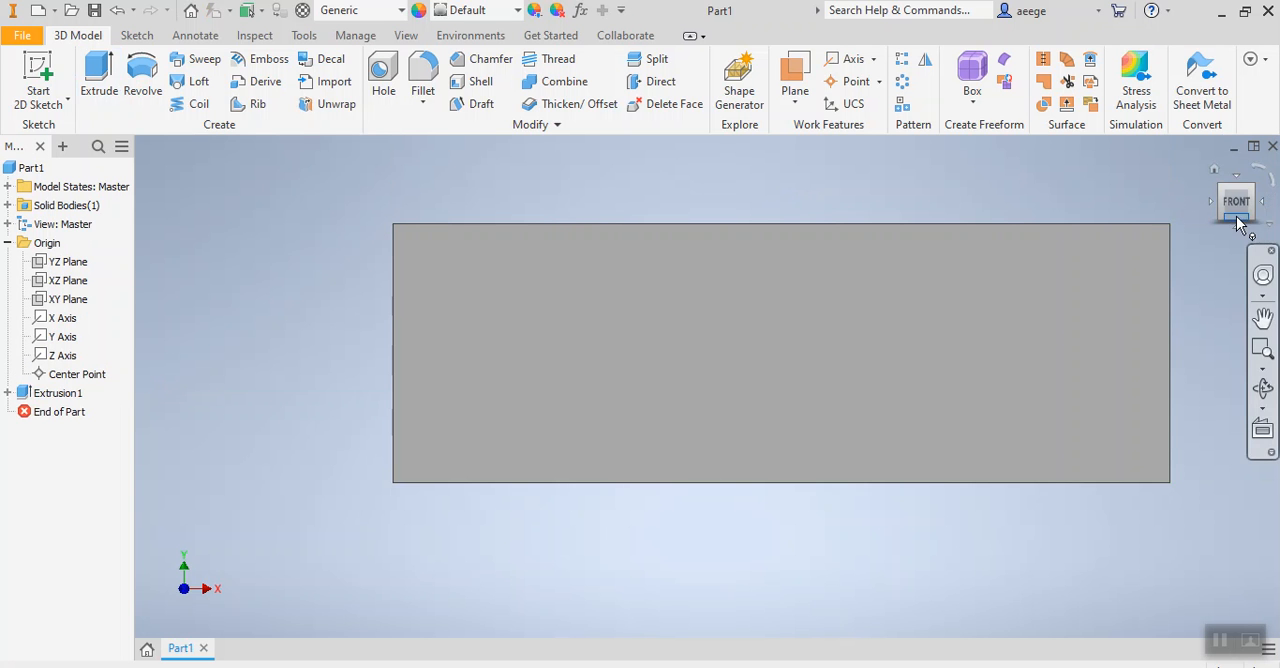
pyautogui.moveTo(1237, 206); pyautogui.dragTo(1211, 234)
pyautogui.moveTo(1150, 271); pyautogui.dragTo(1017, 317, button='middle')
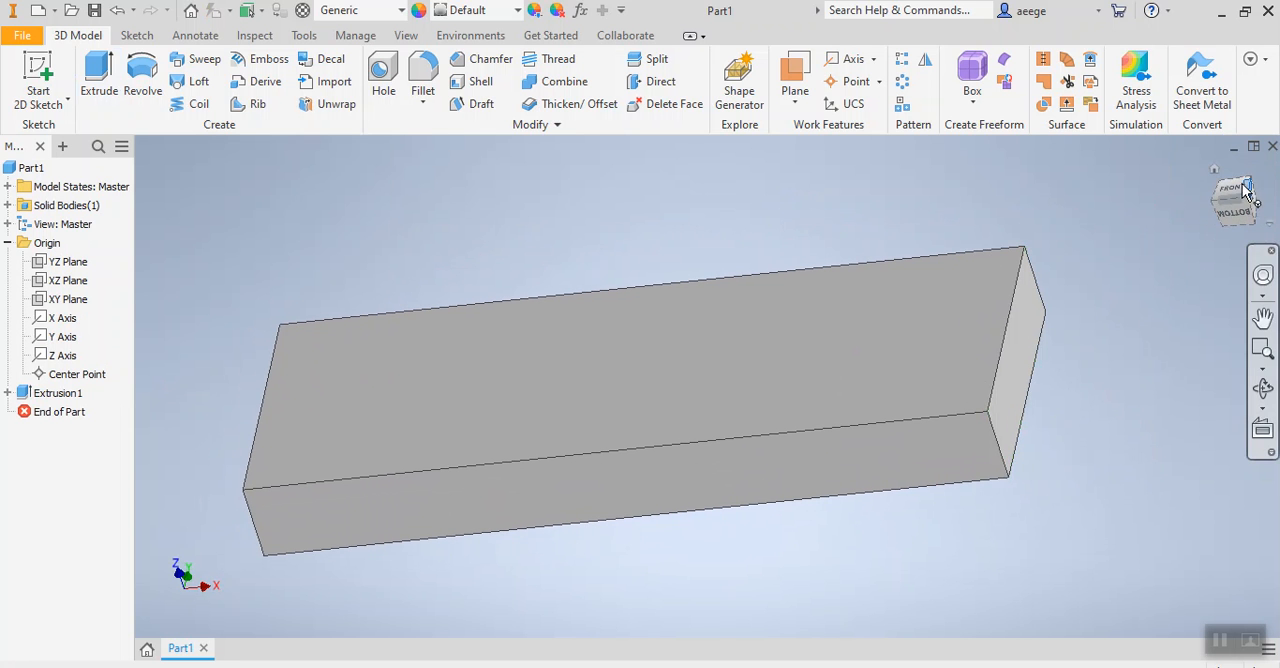
pyautogui.click(1231, 193)
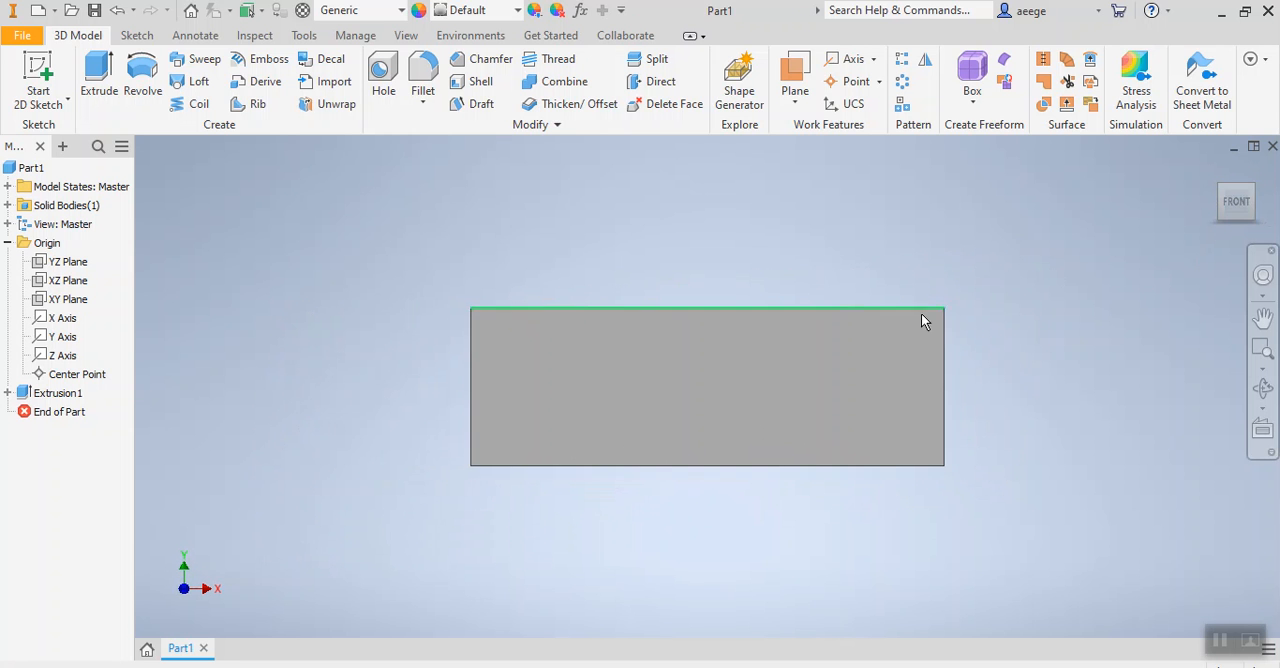
pyautogui.click(706, 364)
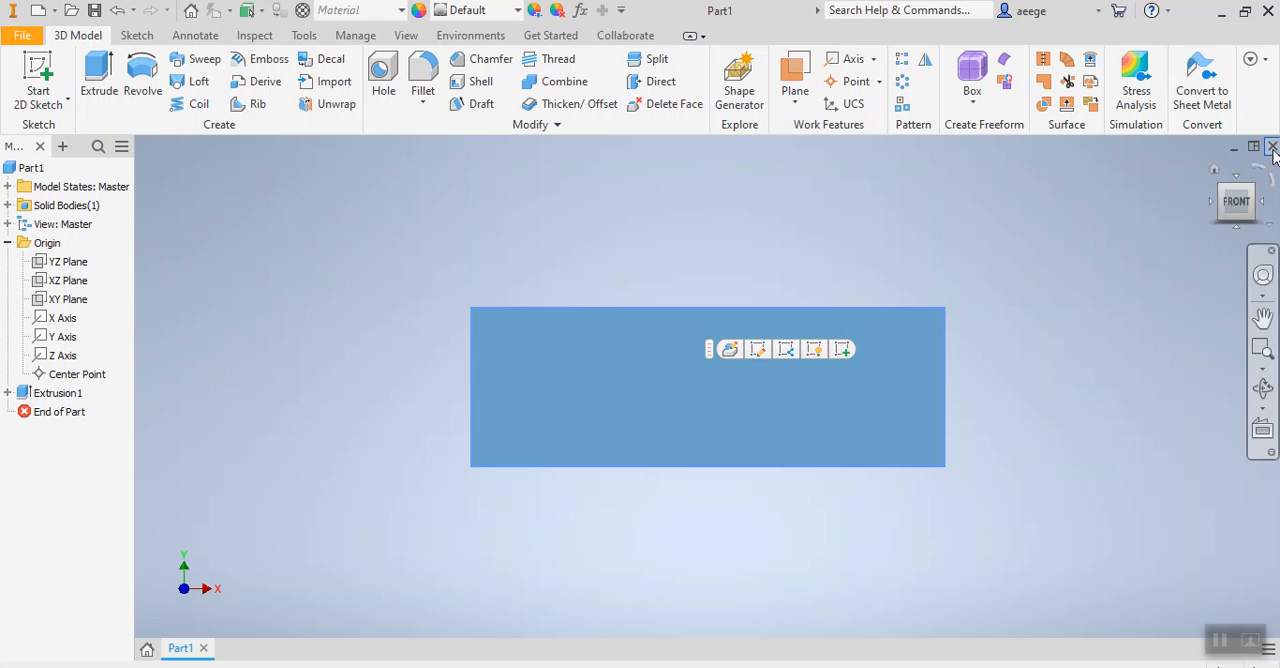
pyautogui.click(1041, 303)
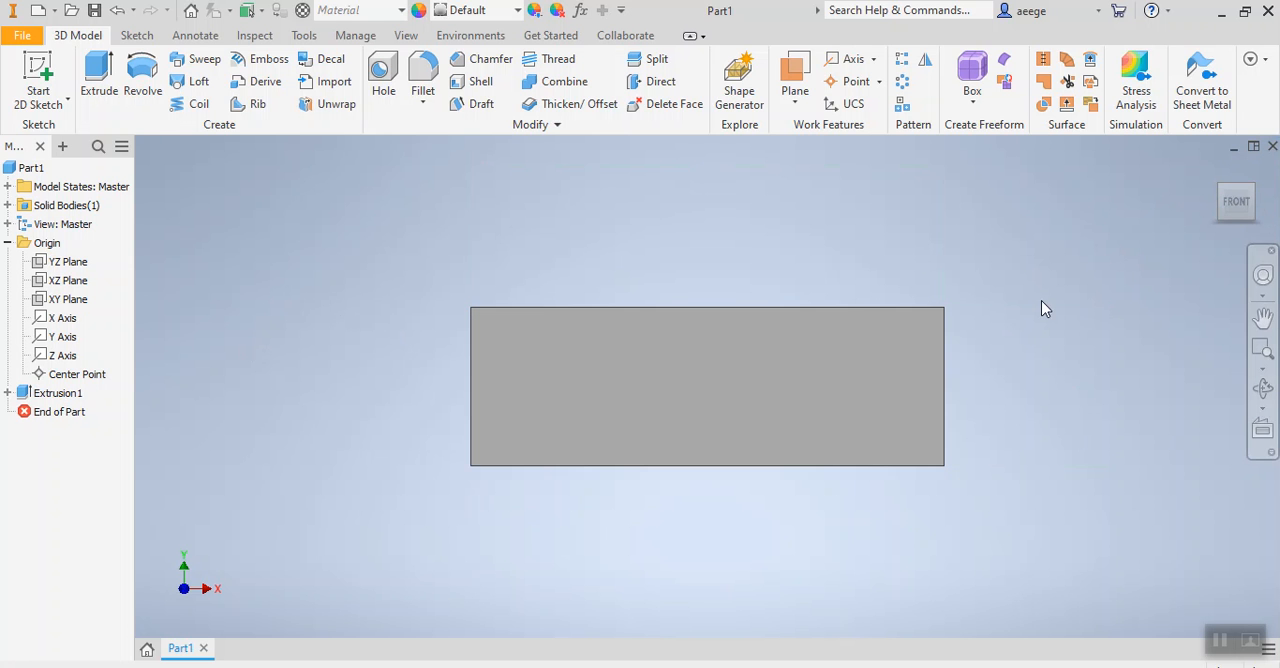
# Reopen the base sketch of the block's extrusion for editing.
pyautogui.click(8, 393)
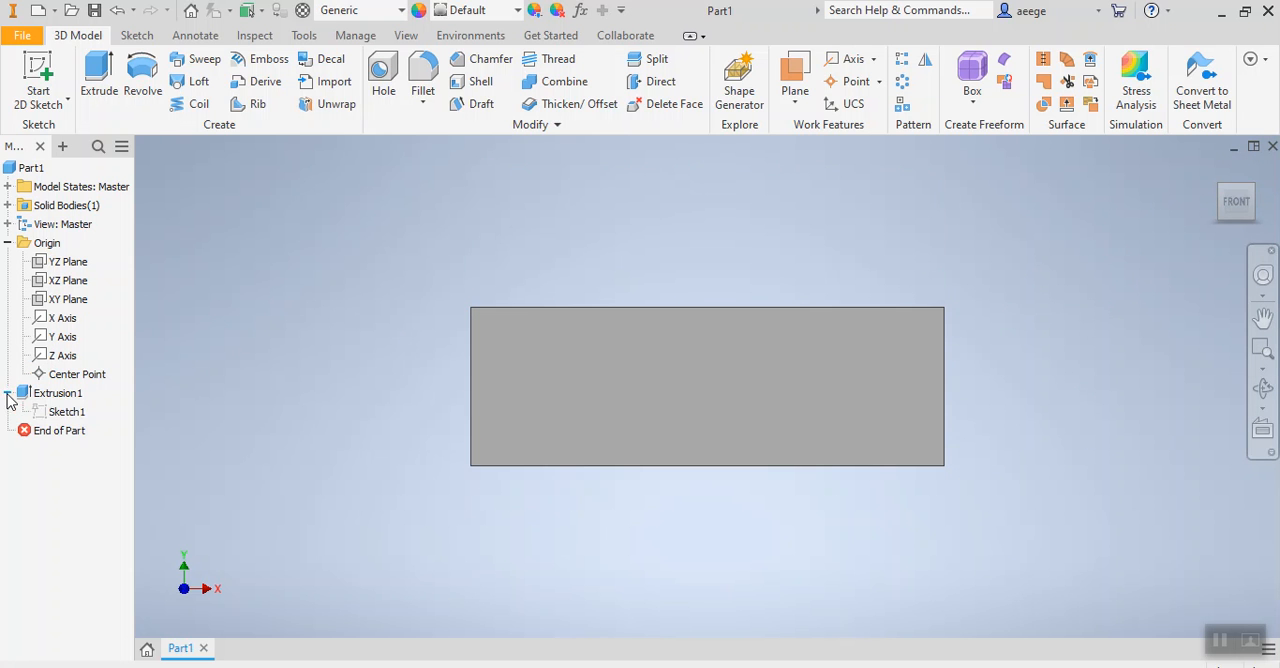
pyautogui.click(48, 418)
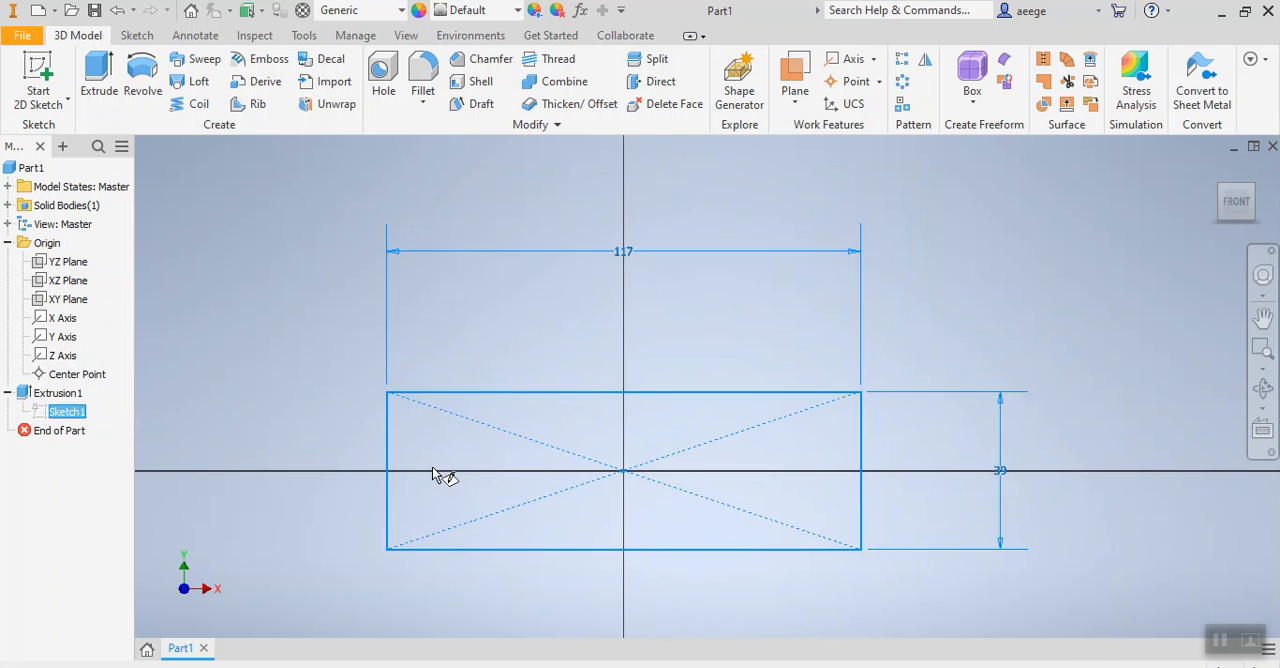
pyautogui.scroll(-2, 569, 450)
pyautogui.scroll(5, 572, 445)
pyautogui.moveTo(572, 444)
pyautogui.mouseDown(button='middle')
pyautogui.moveTo(626, 286)
pyautogui.moveTo(634, 306)
pyautogui.moveTo(603, 313)
pyautogui.mouseUp(button='middle')
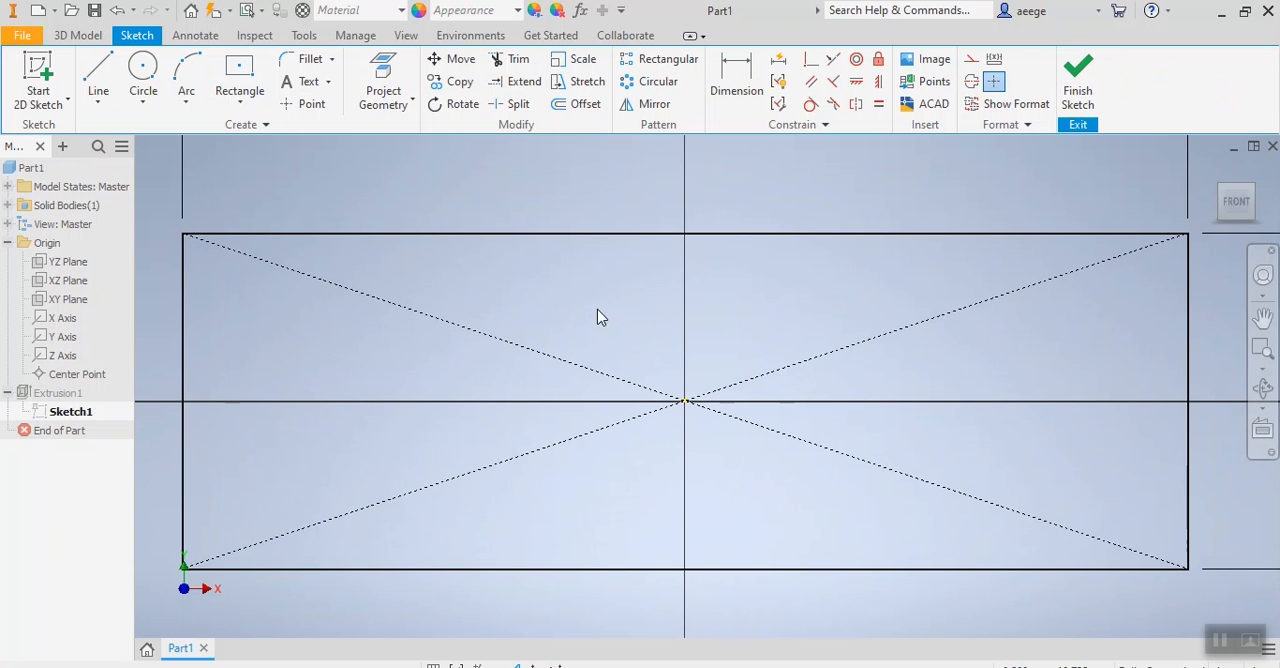
# Draw a two-point center rectangle at the origin inside the block outline, 40 mm wide and 14 mm high.
pyautogui.click(239, 70)
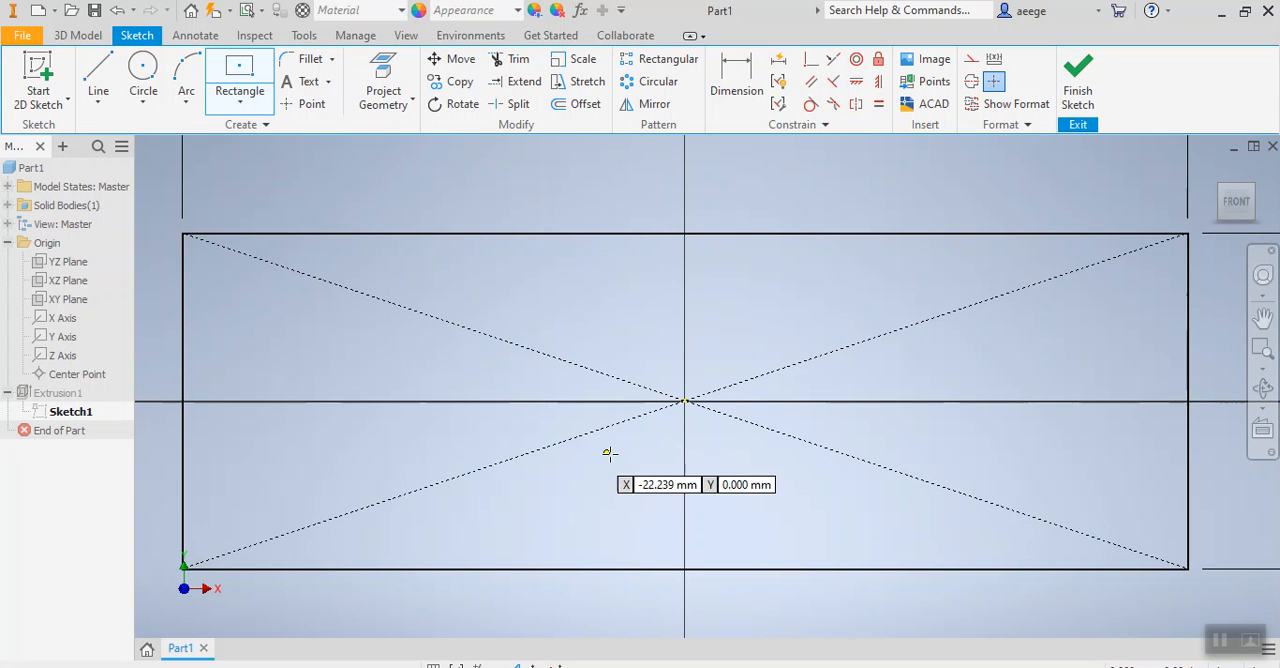
pyautogui.click(240, 106)
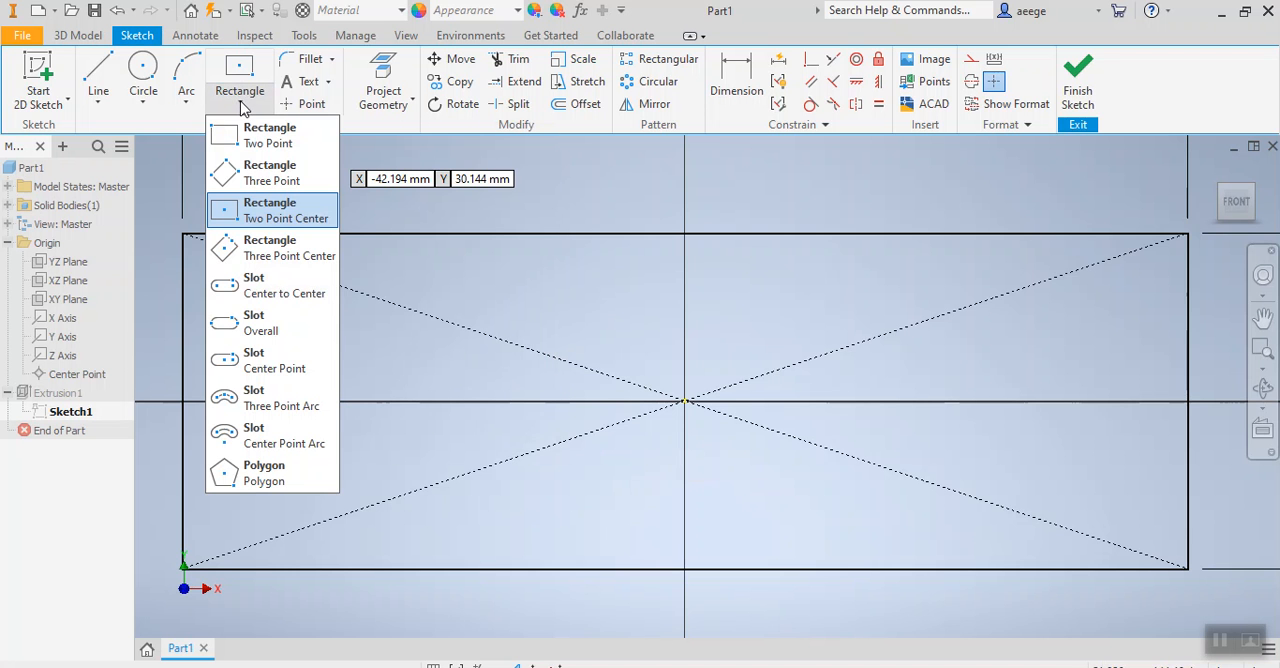
pyautogui.click(224, 219)
pyautogui.click(684, 401)
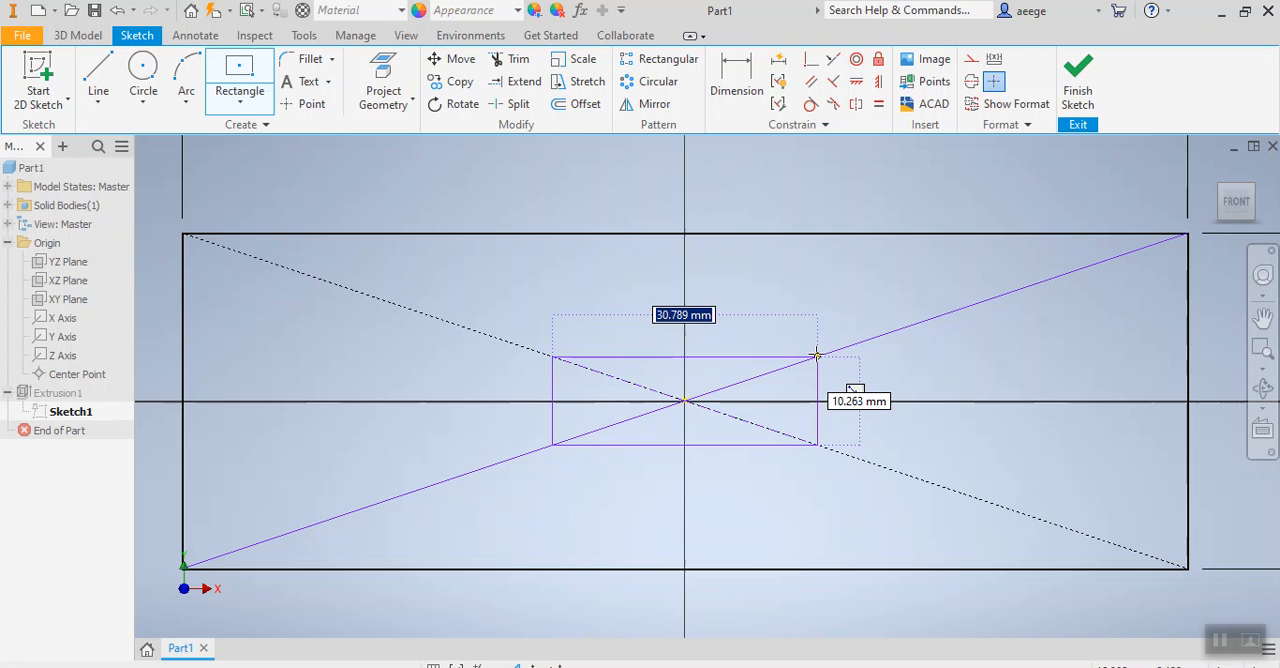
pyautogui.write('40')
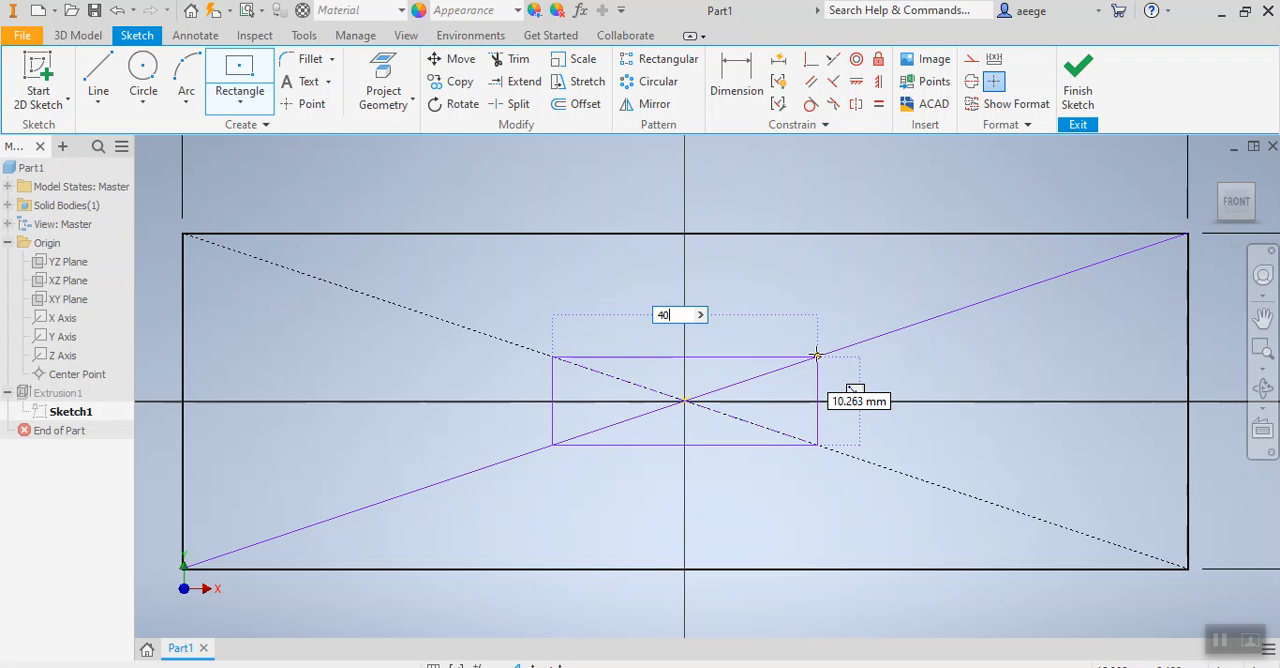
pyautogui.press('Tab')
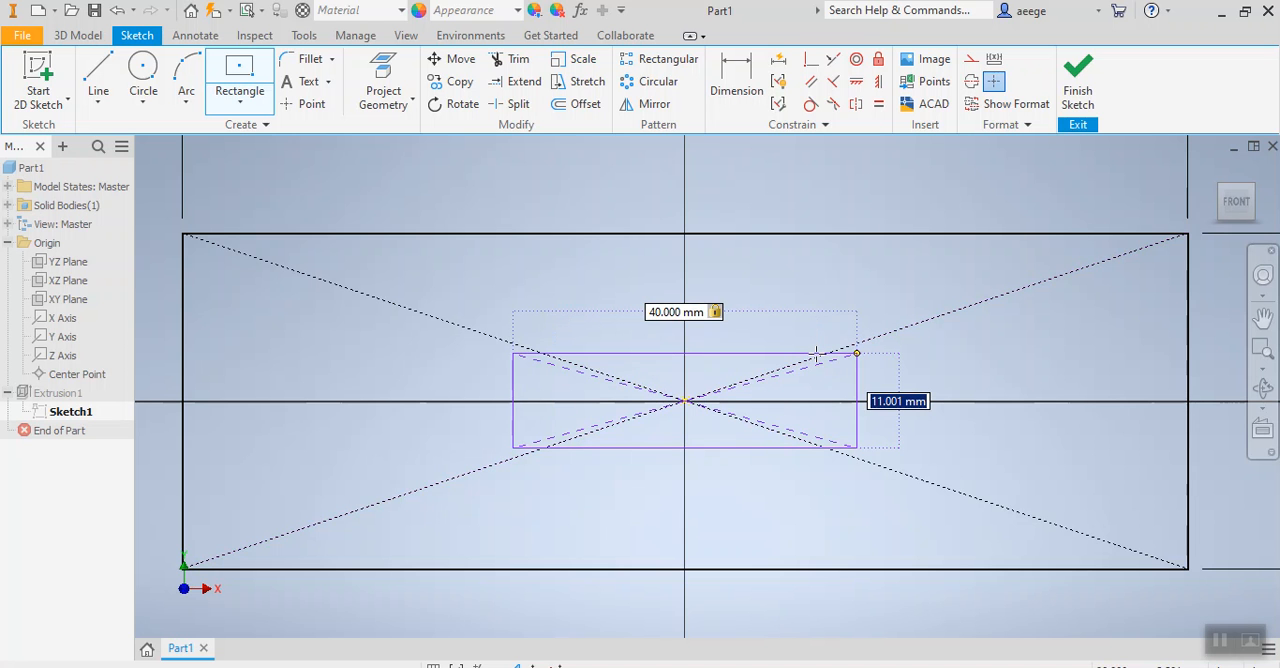
pyautogui.write('1')
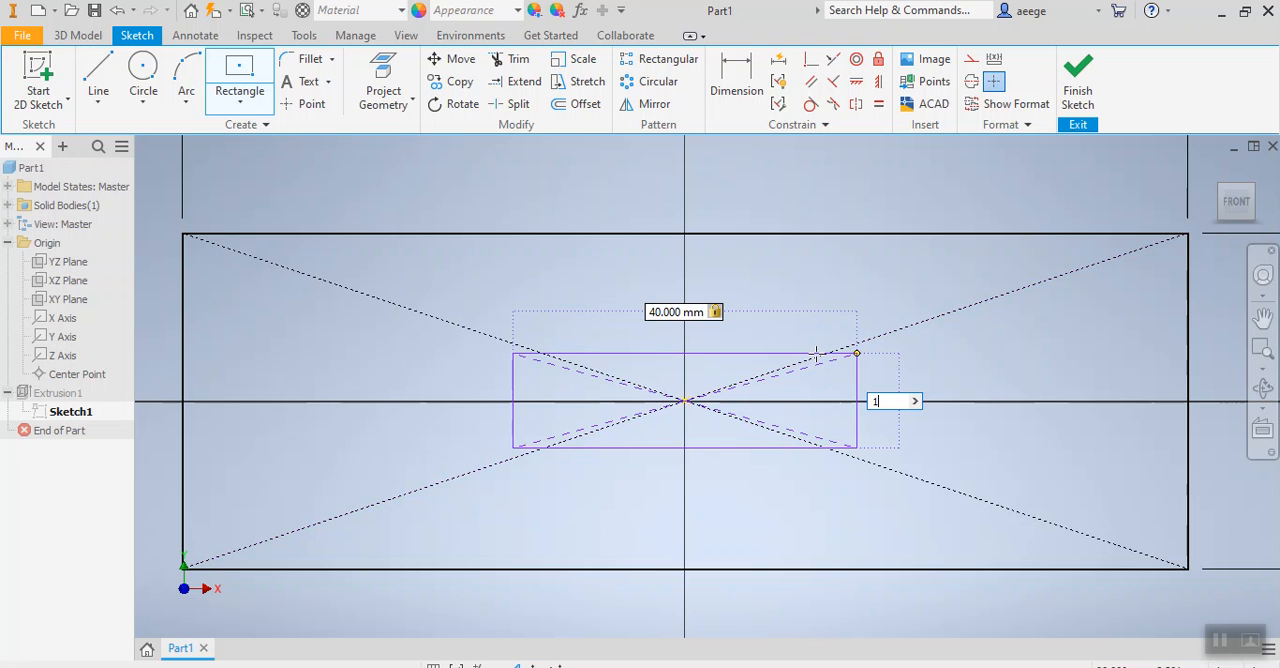
pyautogui.write('4')
pyautogui.press('Return')
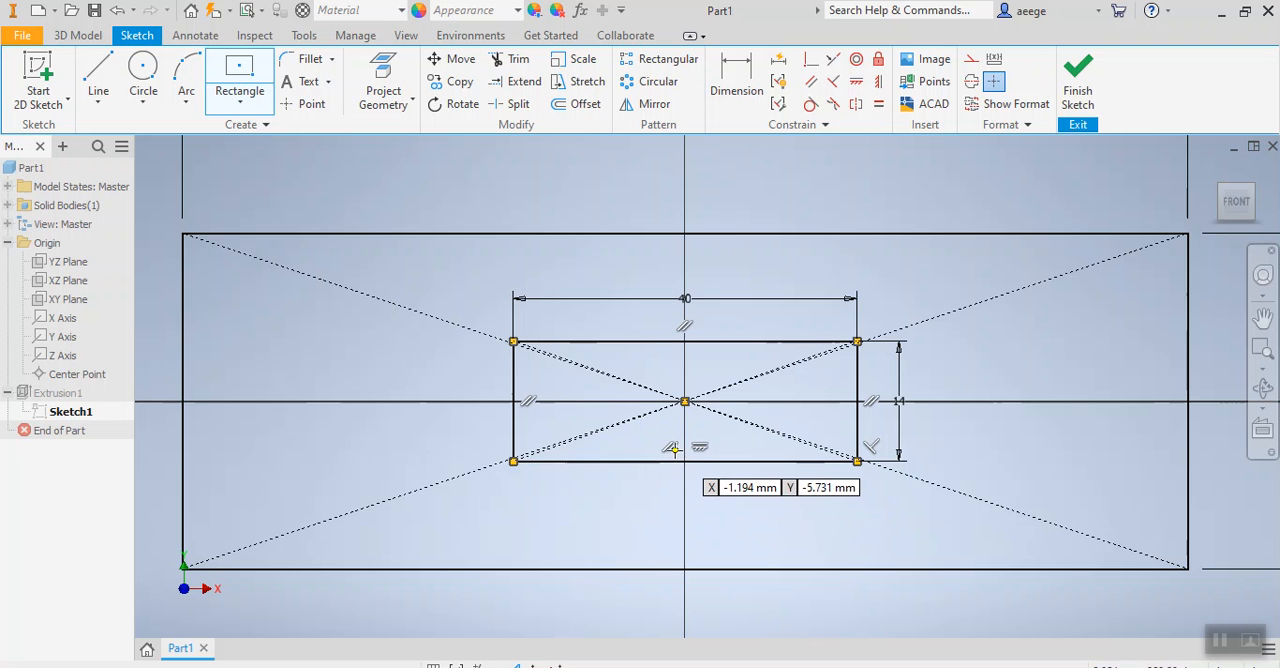
# Draw a channel 14 mm wide and 12.5 mm deep below the inner rectangle, starting with a 7 mm line left from its lower edge's midpoint.
pyautogui.click(98, 75)
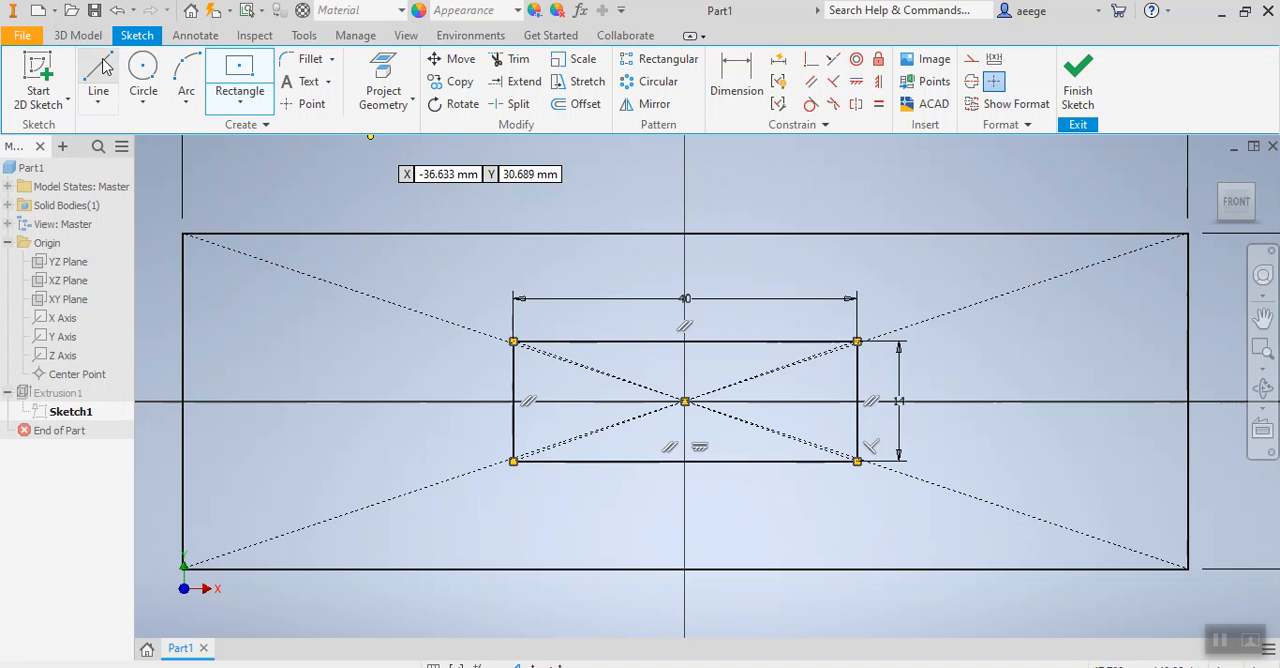
pyautogui.click(685, 461)
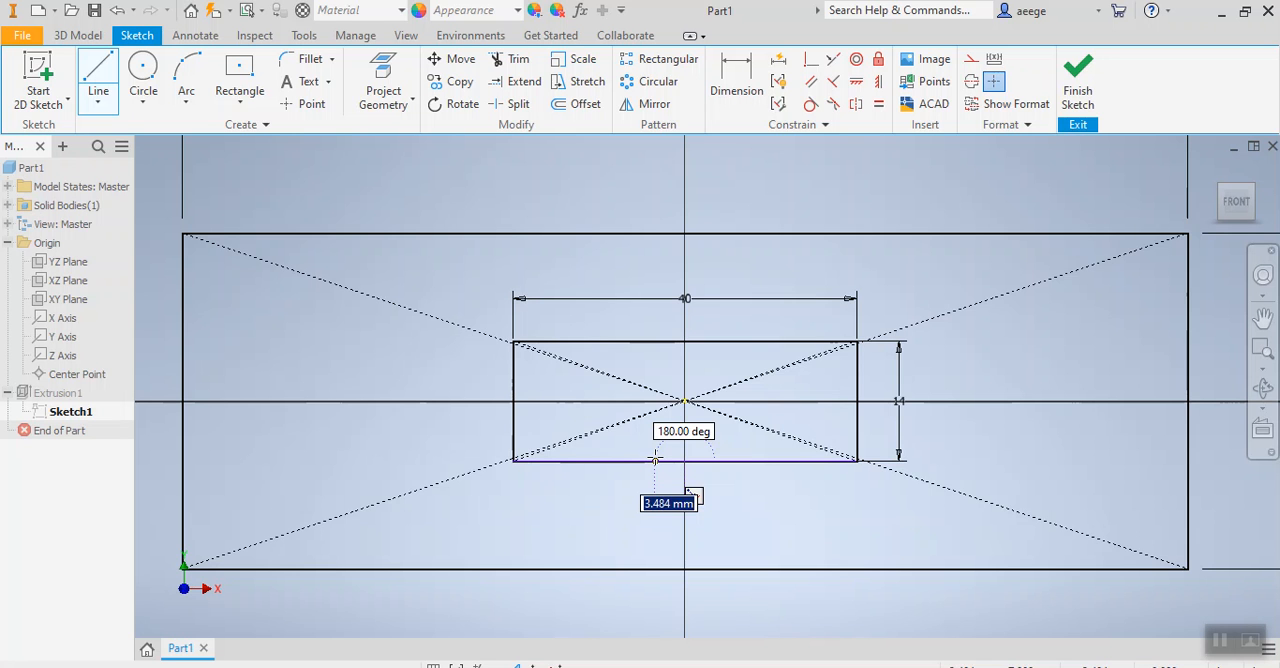
pyautogui.write('7')
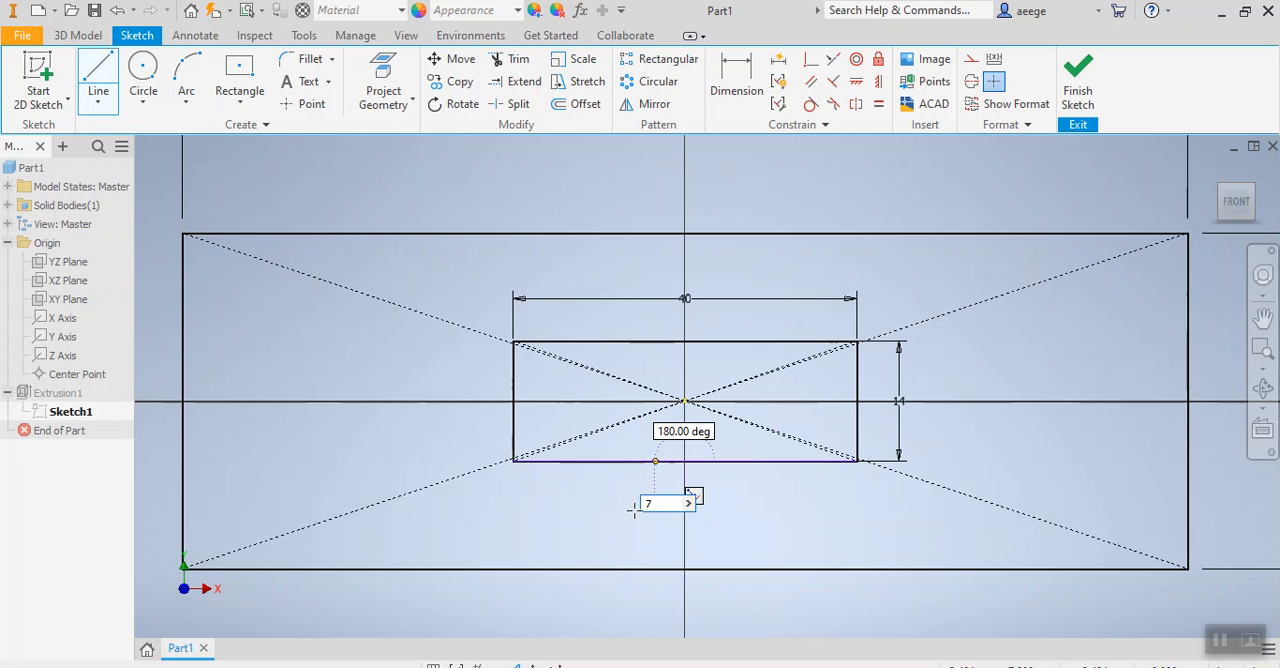
pyautogui.press('Return')
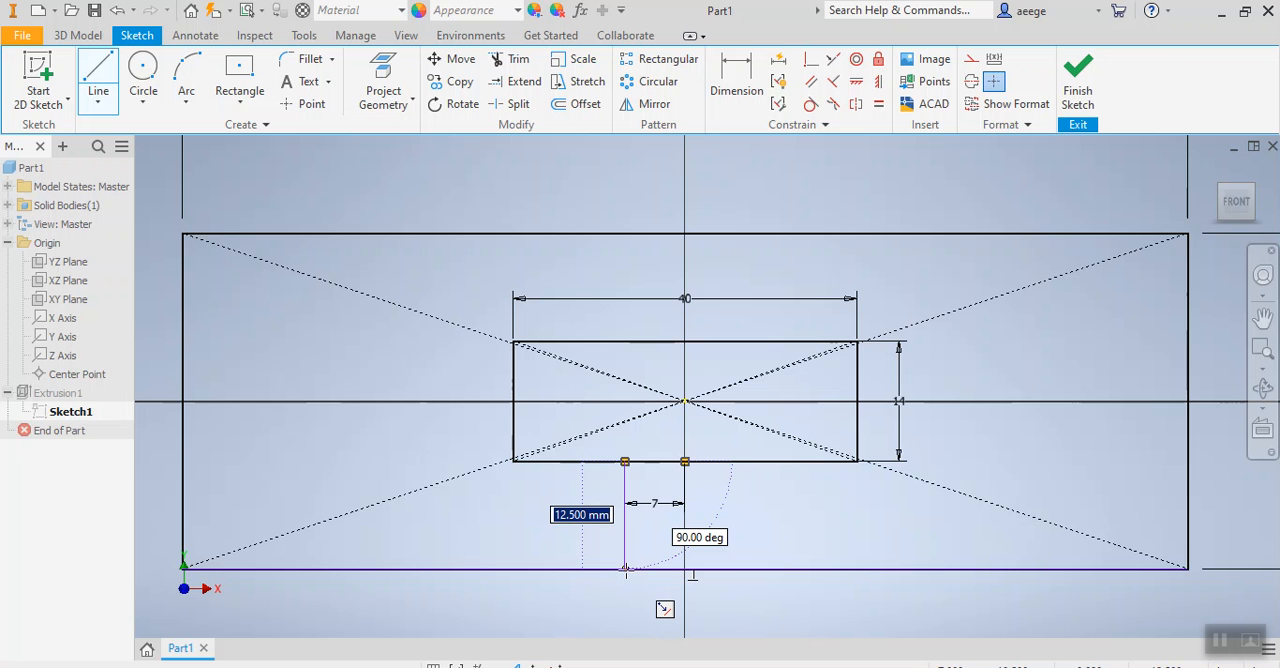
pyautogui.write('12.')
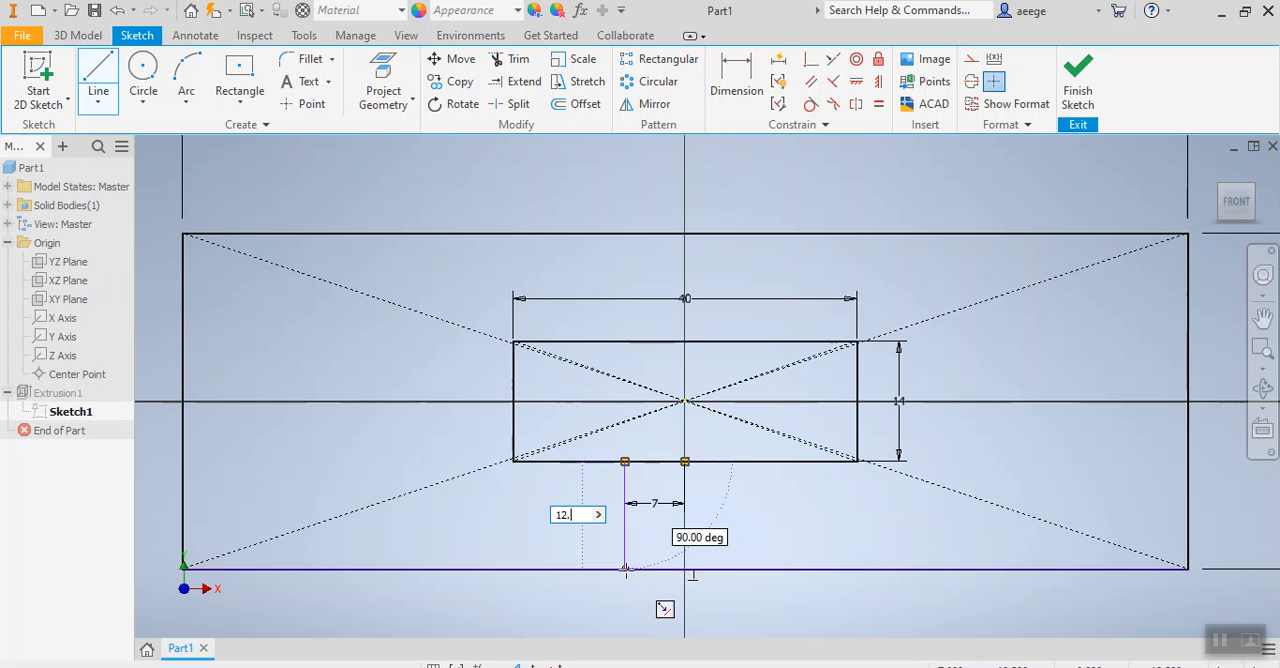
pyautogui.write('5')
pyautogui.press('Return')
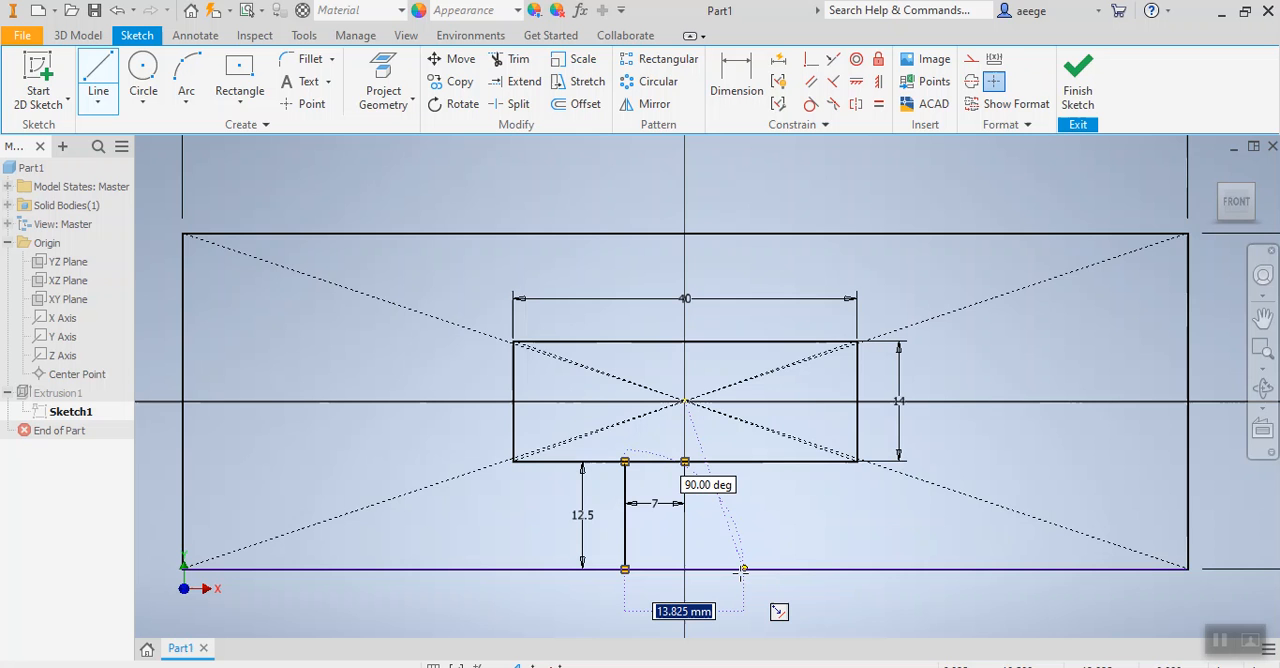
pyautogui.write('14')
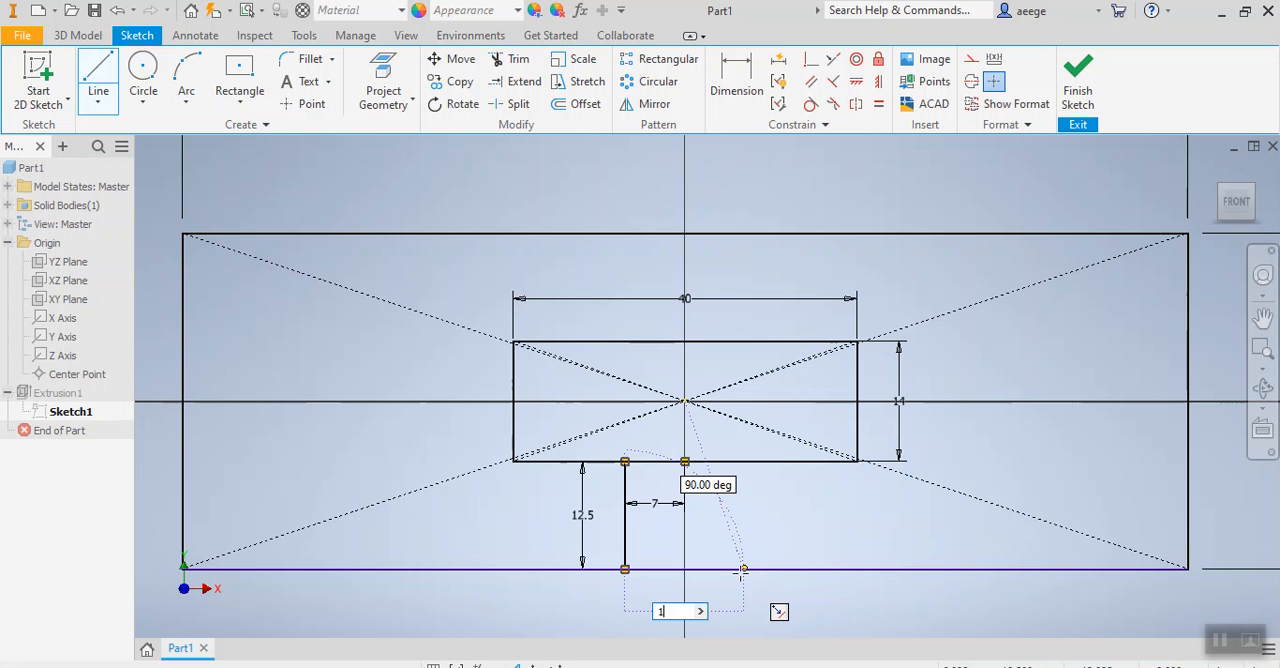
pyautogui.press('Return')
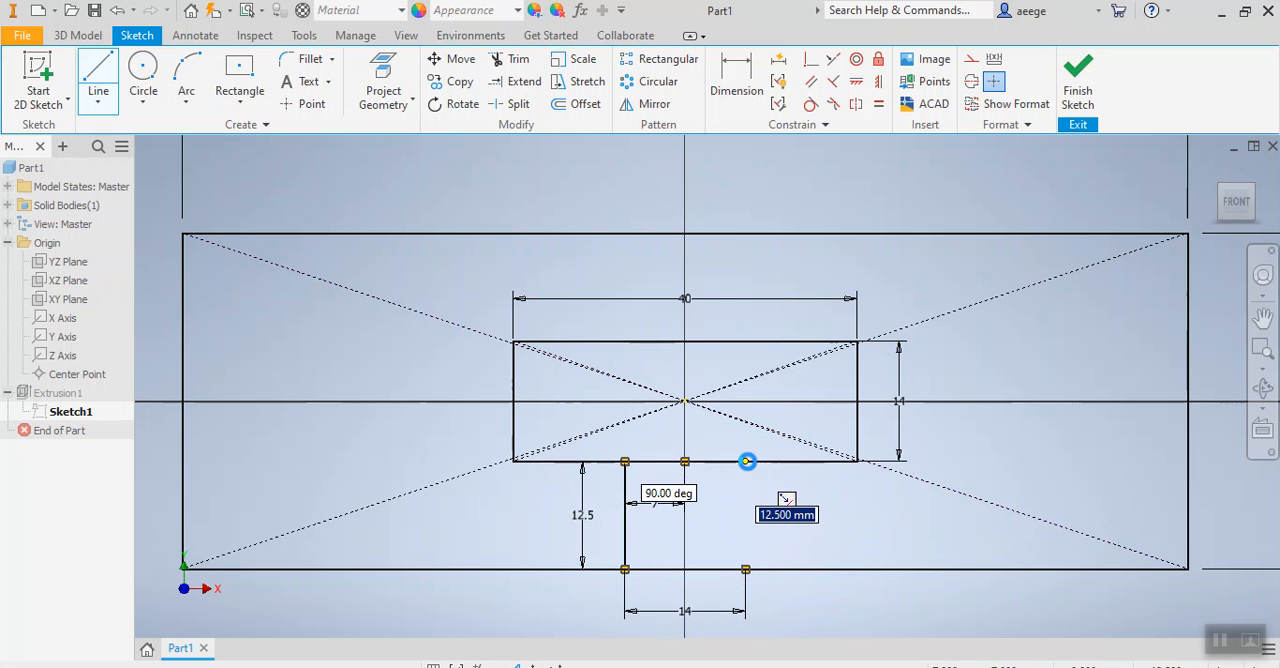
pyautogui.click(745, 462)
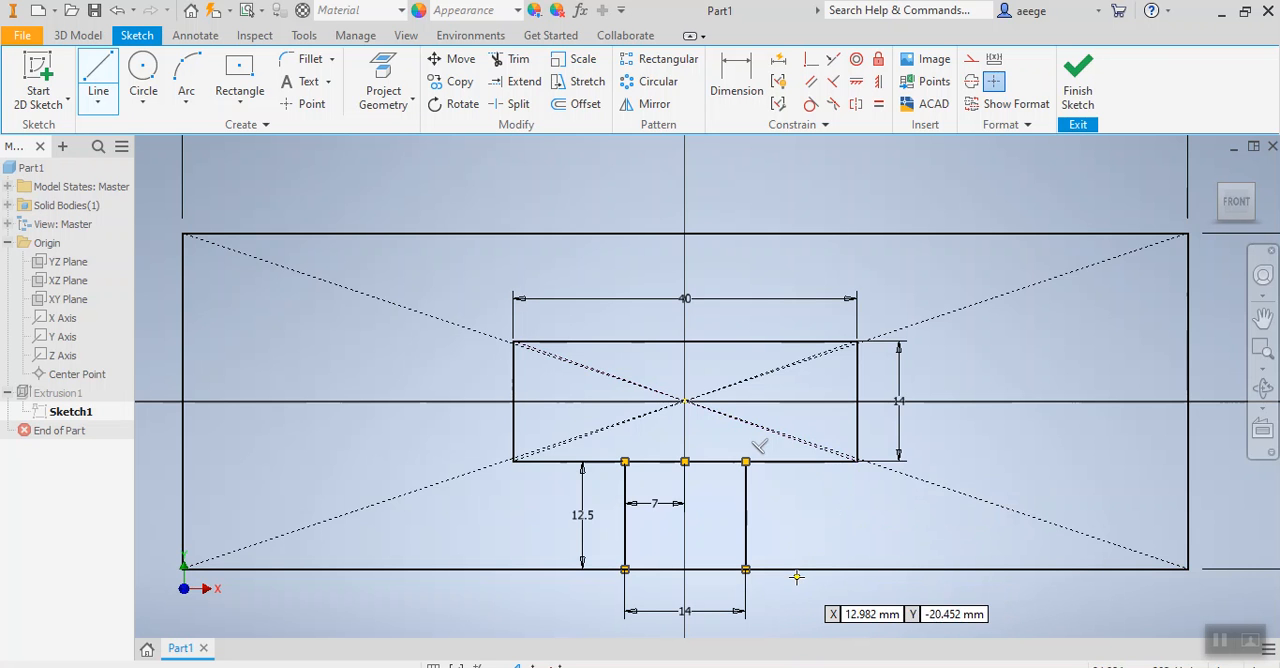
# Trim the outer outline's lower edge and the inner rectangle's lower edge between the channel's two vertical lines.
pyautogui.click(512, 60)
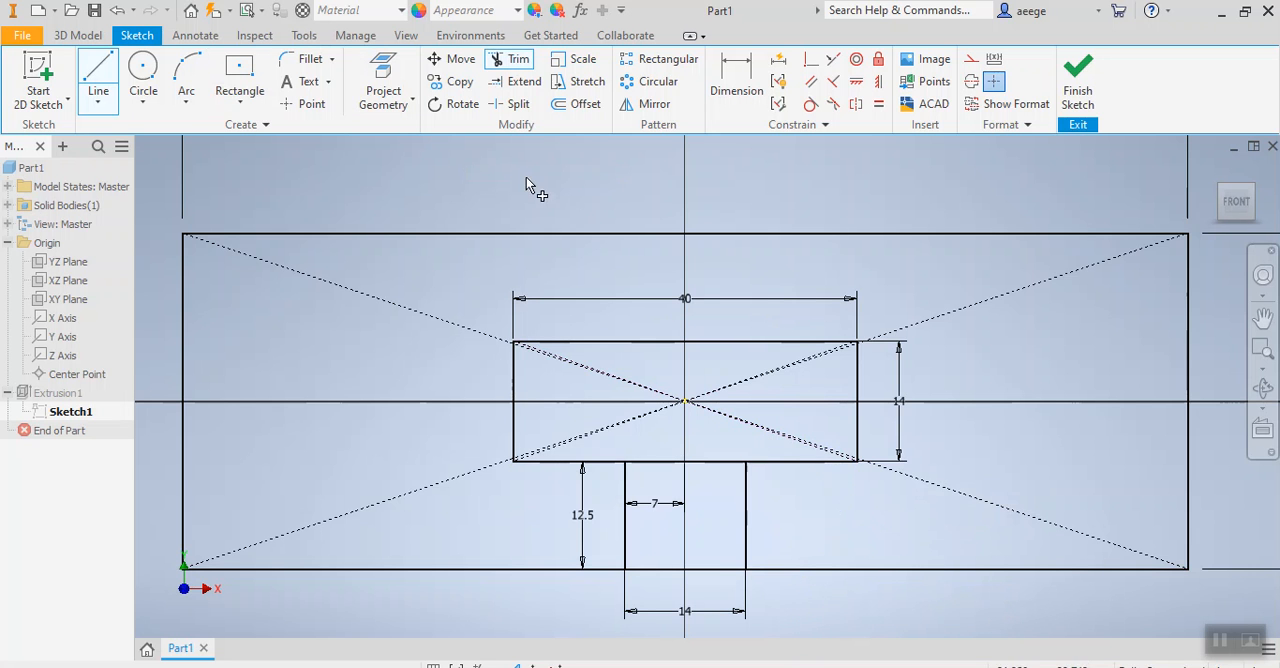
pyautogui.click(712, 572)
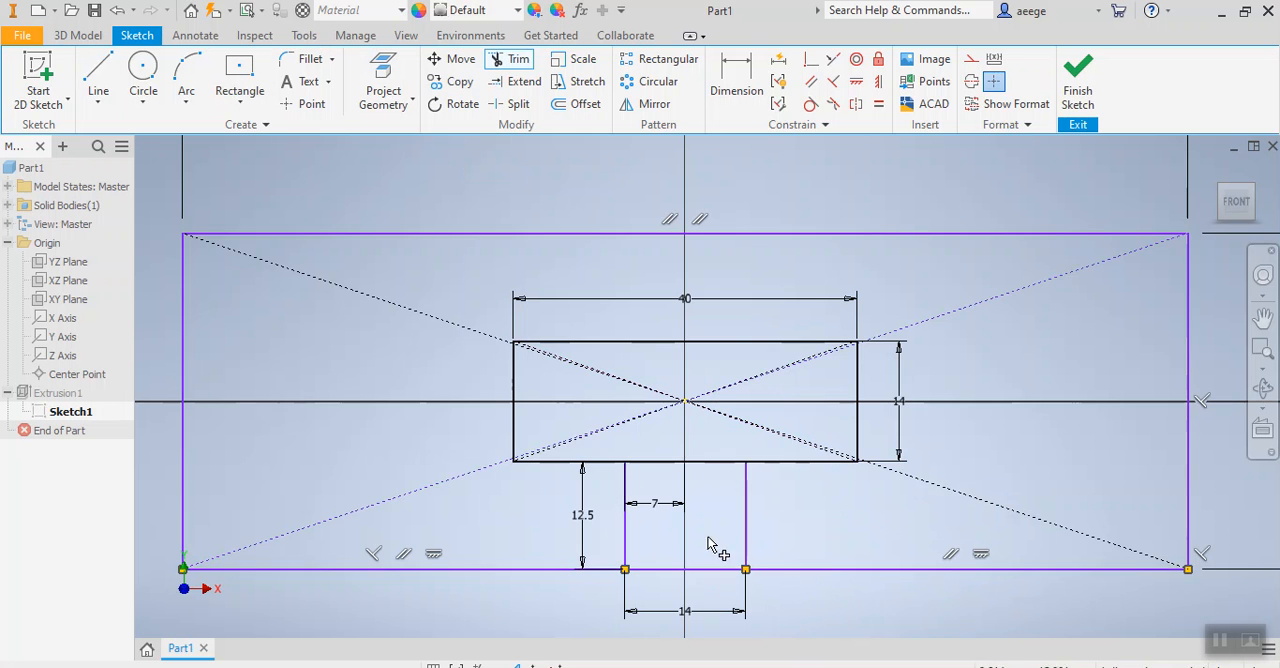
pyautogui.click(716, 463)
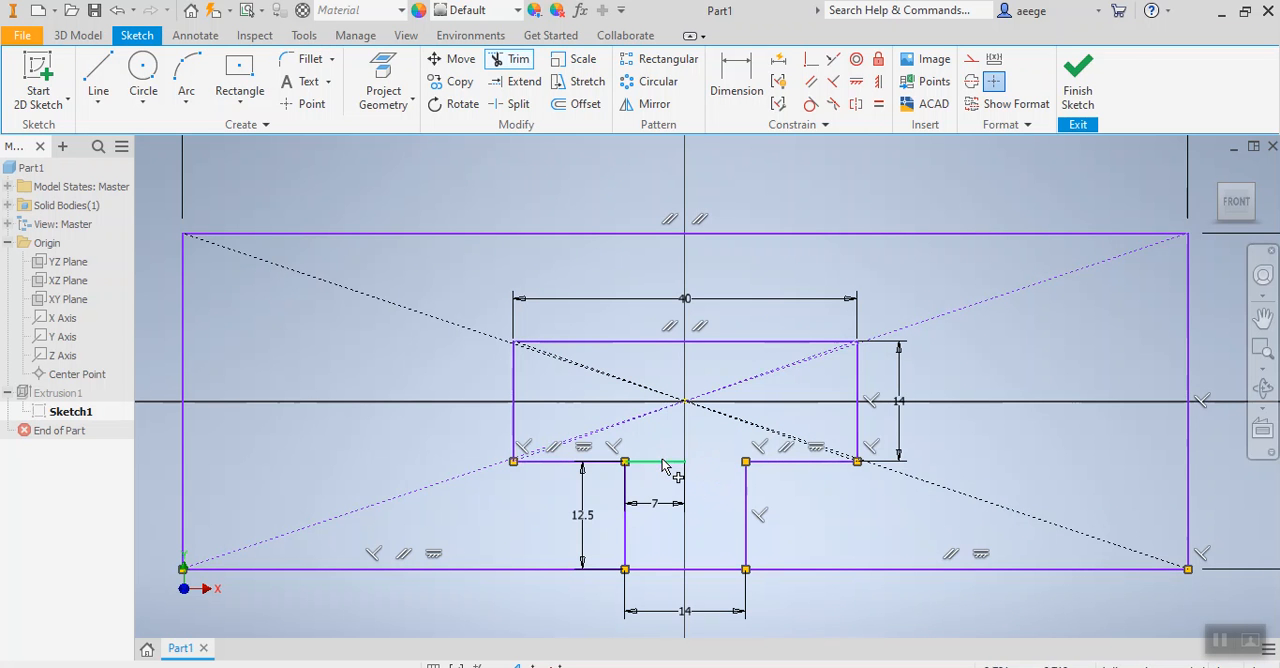
# Try to trim the dimensioned line segments remaining across both ends of the channel.
pyautogui.click(660, 463)
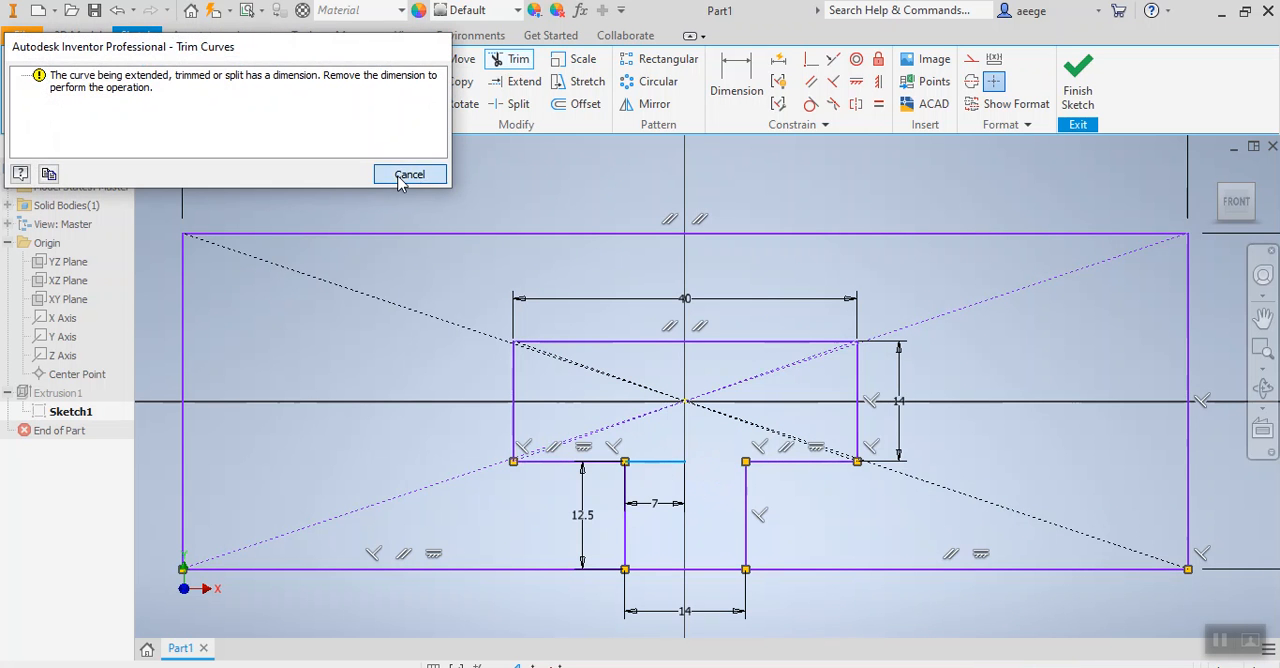
pyautogui.click(409, 174)
pyautogui.click(669, 466)
pyautogui.click(395, 175)
pyautogui.click(664, 569)
pyautogui.click(409, 175)
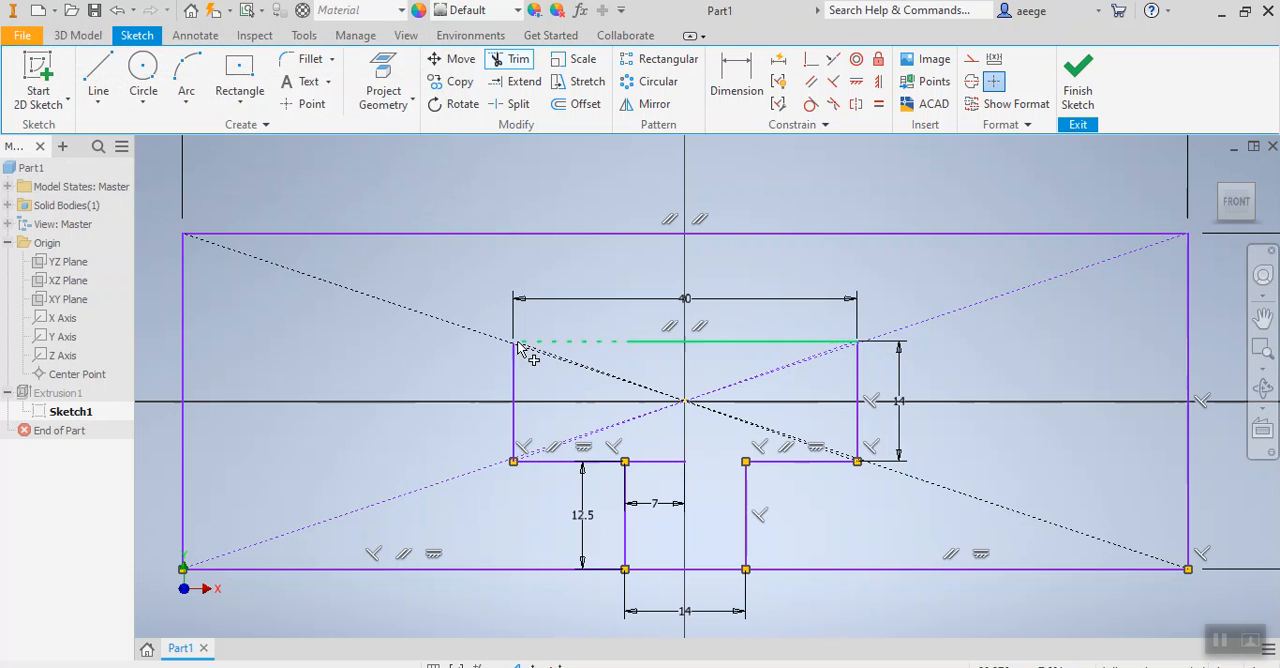
# Leave the Trim command and delete the leftover lines across the channel's inner and outer ends.
pyautogui.press('Escape')
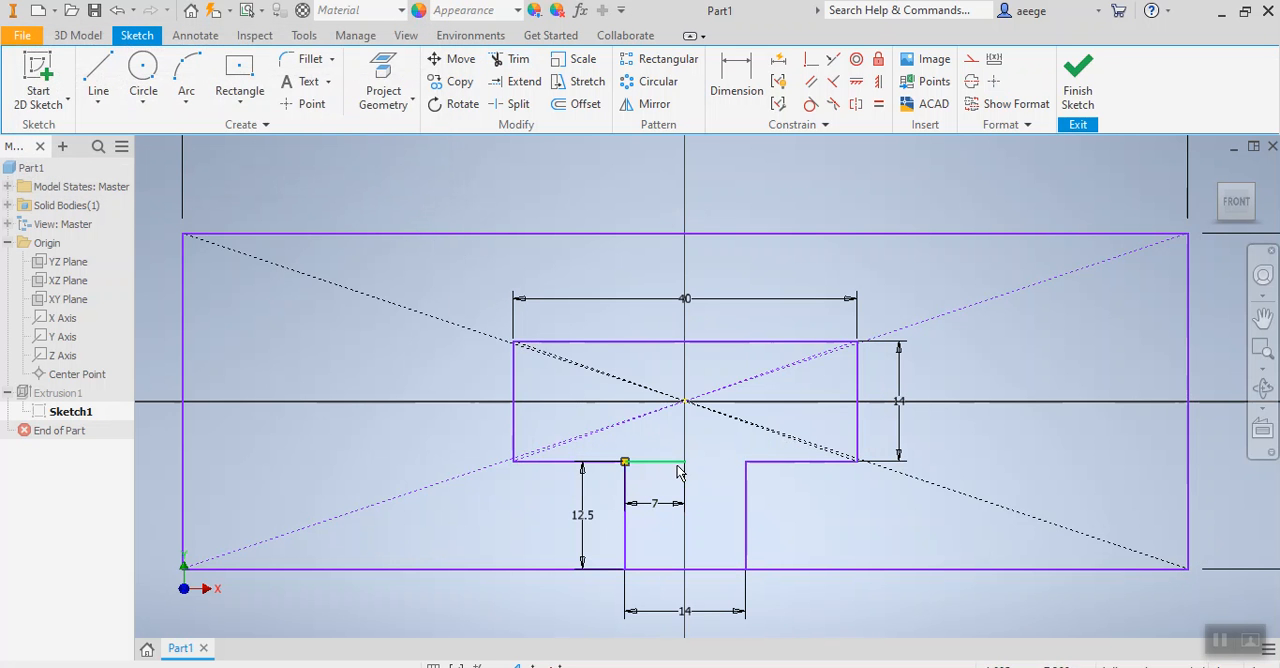
pyautogui.press('Delete')
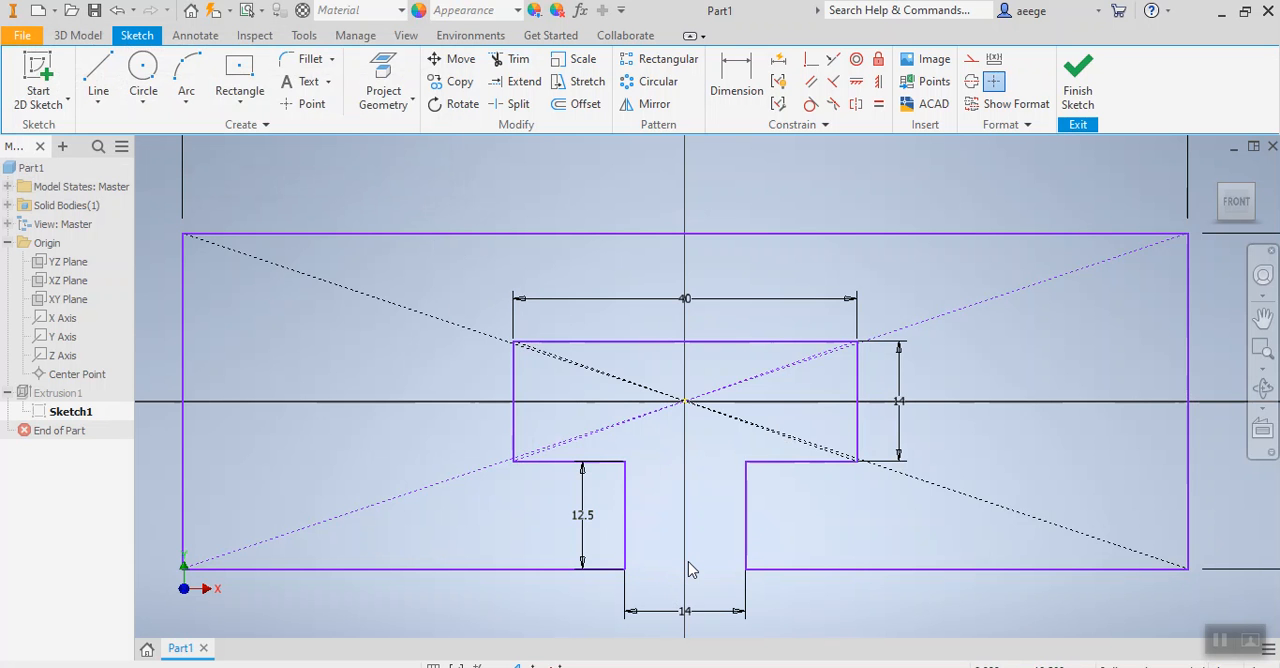
# Draw a centered notch 14 mm wide and 2.5 mm high on the inner rectangle's upper edge, starting with a 7 mm line left from its midpoint.
pyautogui.click(97, 80)
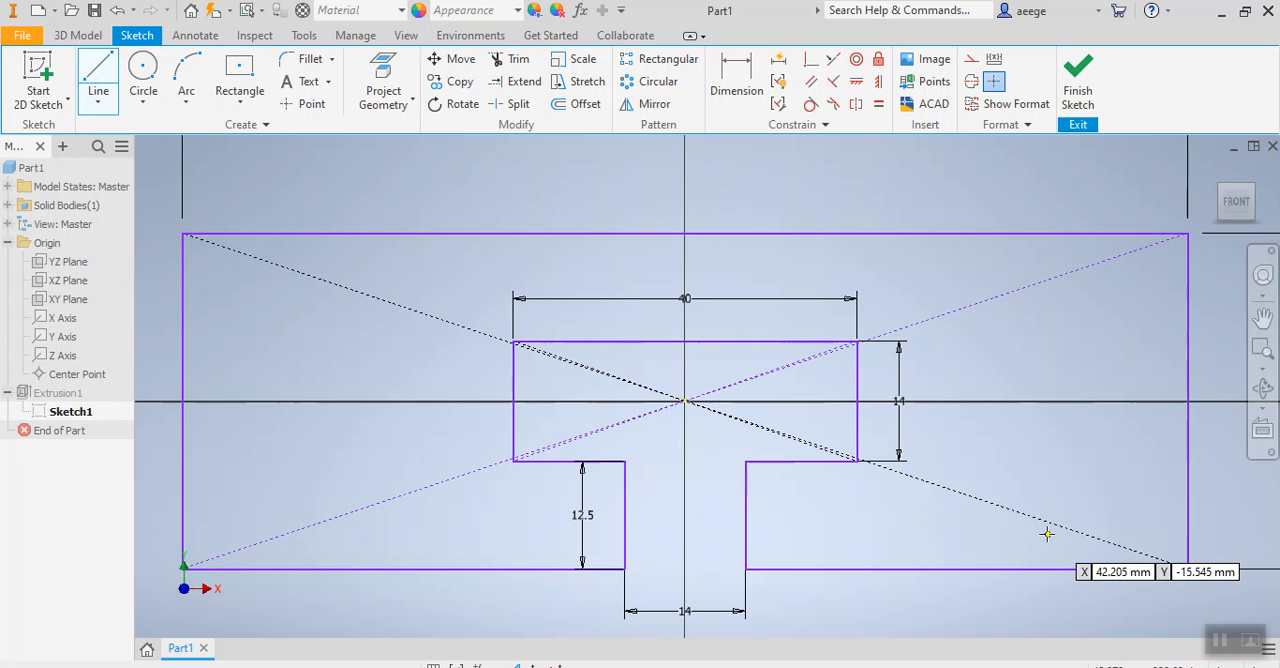
pyautogui.click(684, 341)
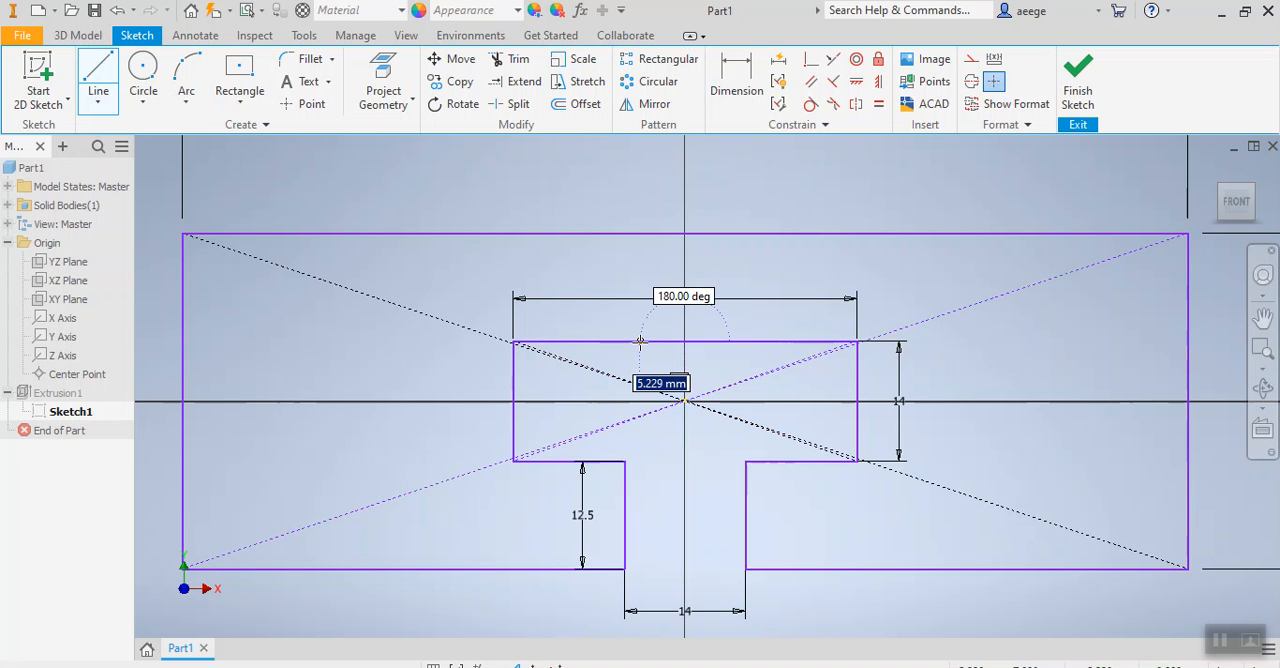
pyautogui.write('7')
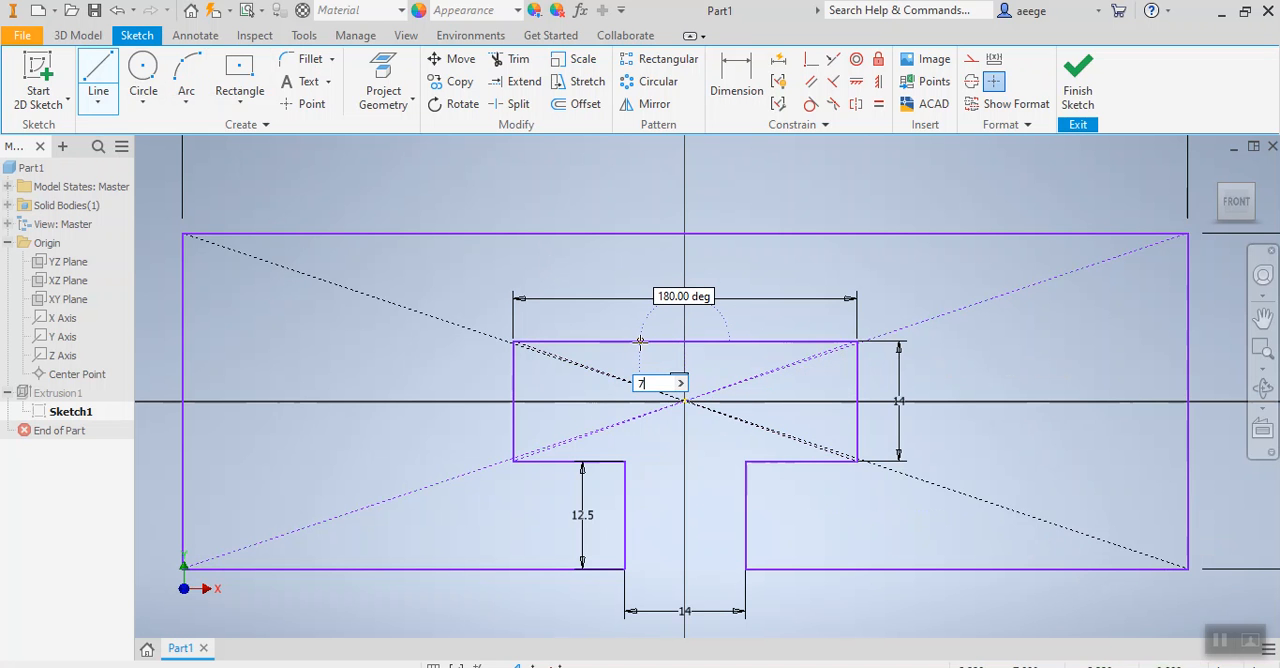
pyautogui.press('Return')
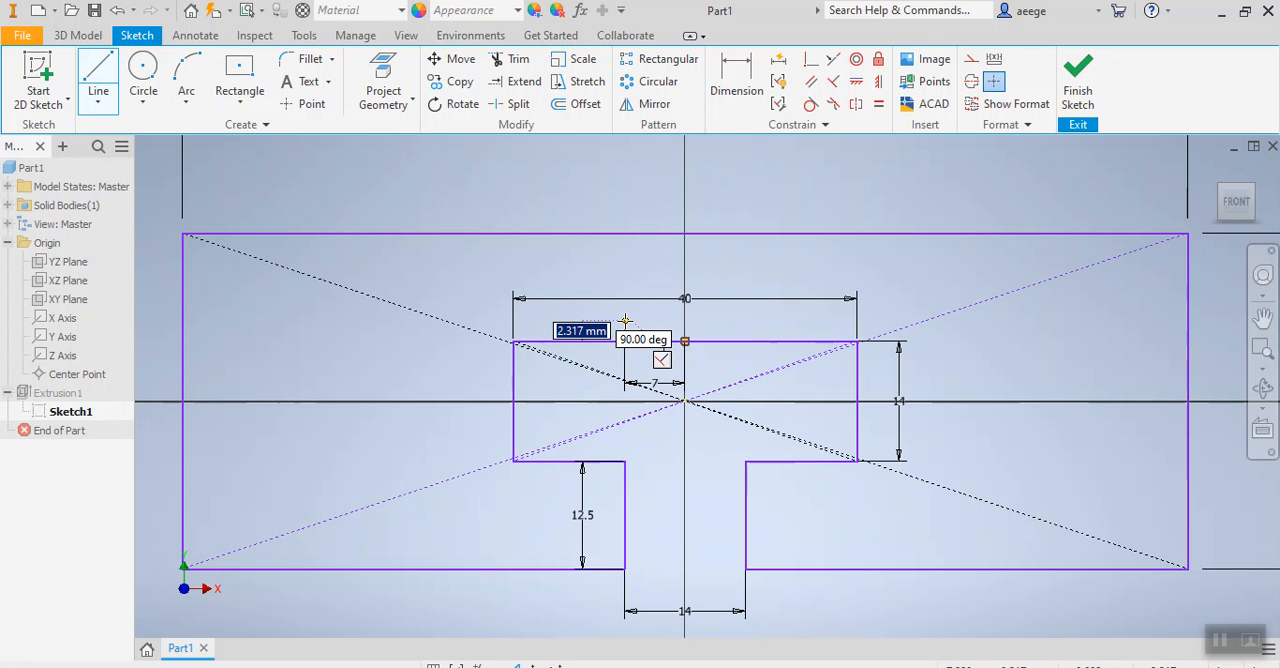
pyautogui.write('2.5')
pyautogui.click(625, 320)
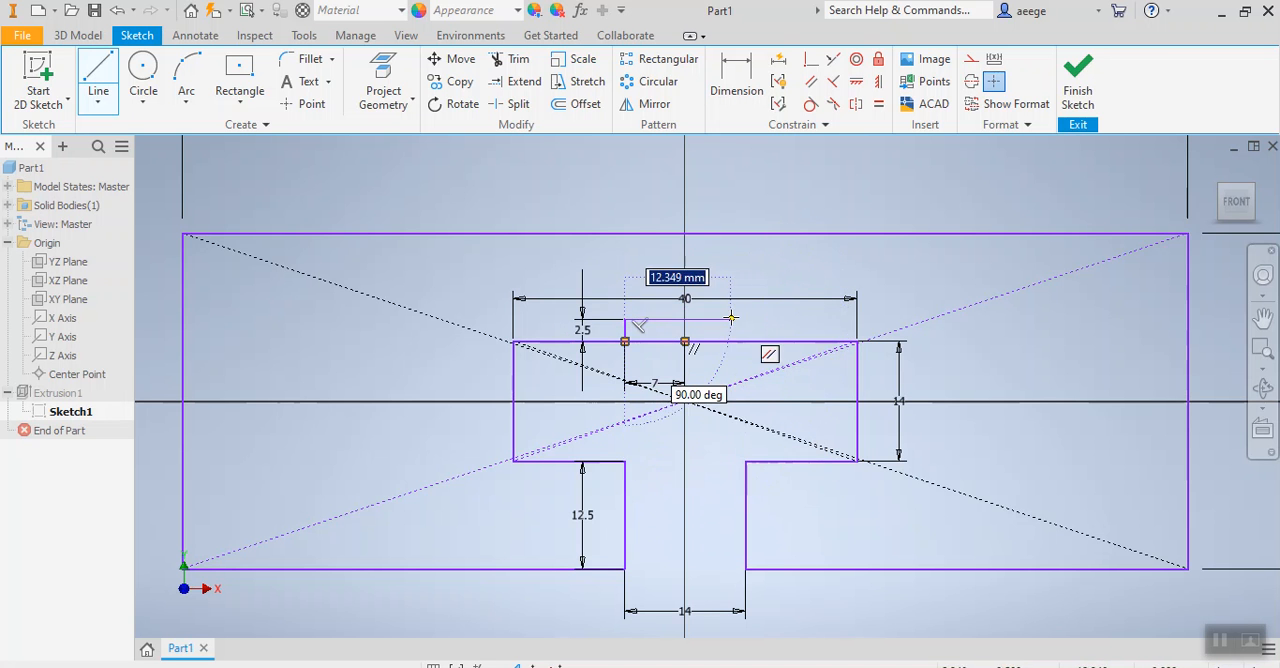
pyautogui.write('14')
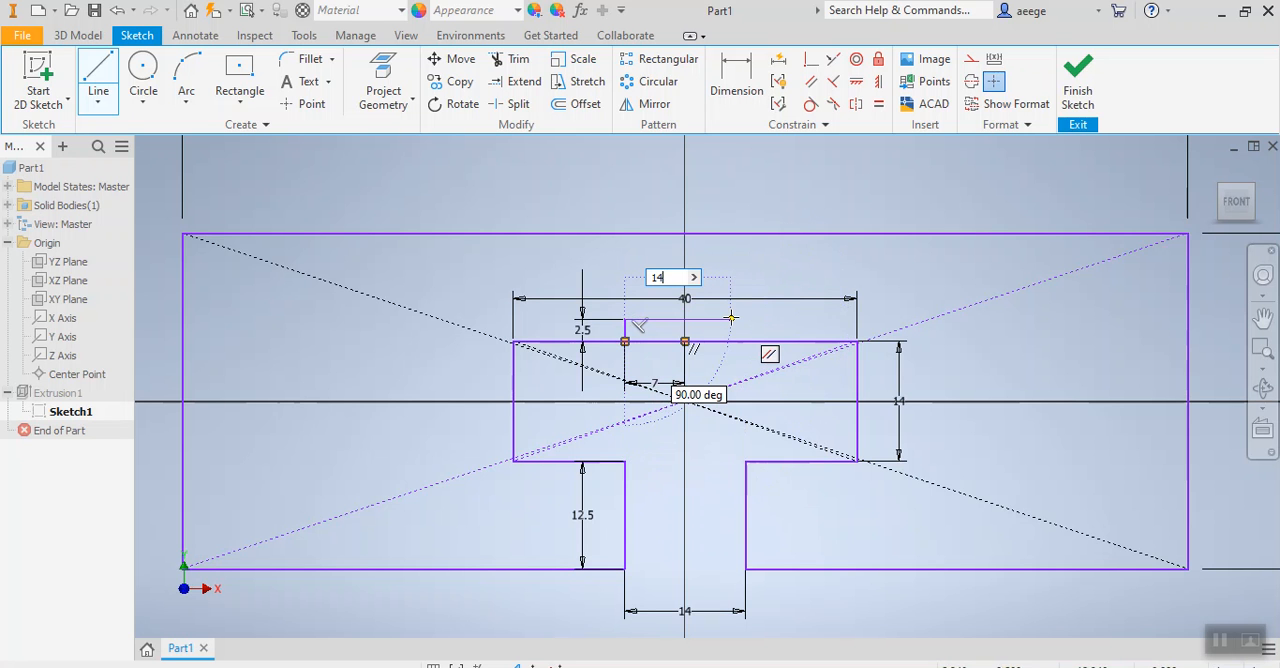
pyautogui.press('Return')
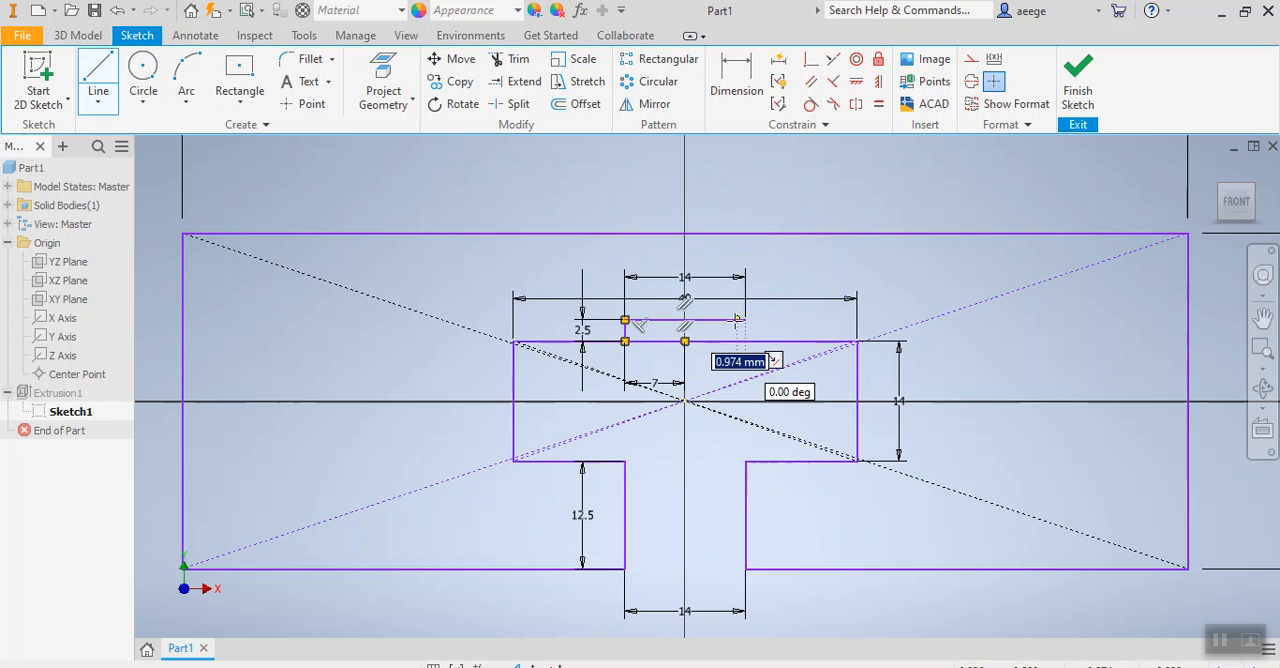
pyautogui.click(745, 342)
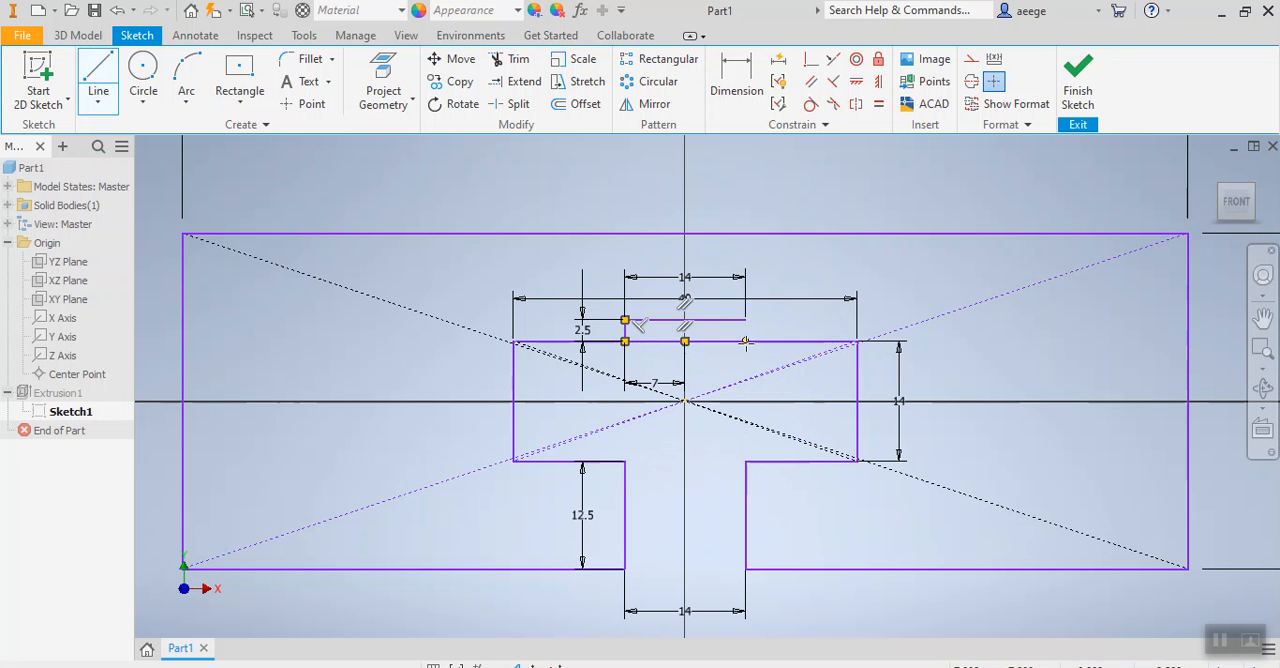
pyautogui.press('Escape')
# Trim the inner rectangle's upper edge across the notch and delete the leftover 7 mm line.
pyautogui.click(512, 59)
pyautogui.click(665, 343)
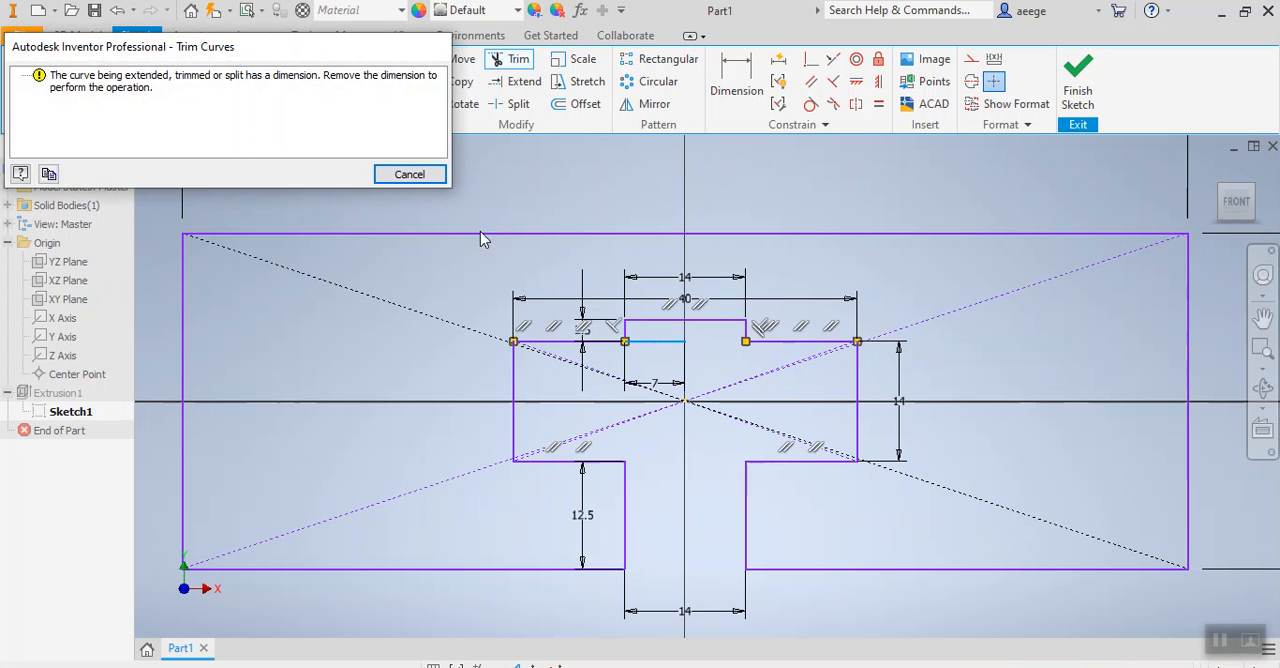
pyautogui.click(420, 174)
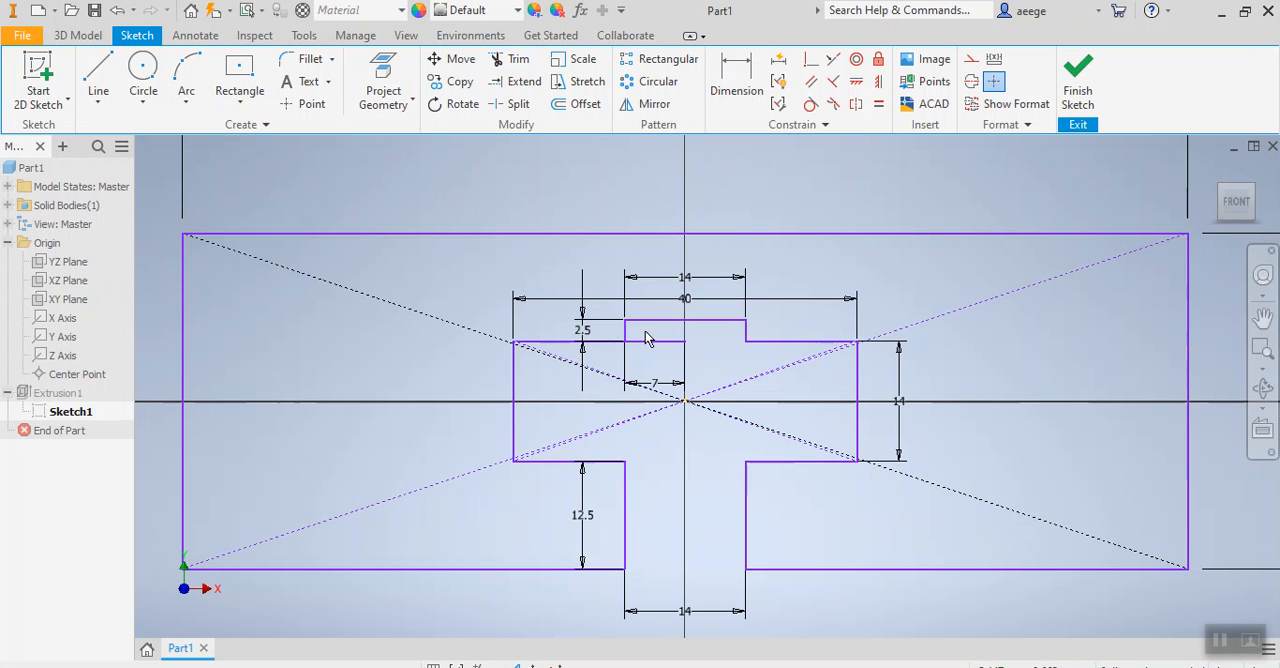
pyautogui.press('Escape')
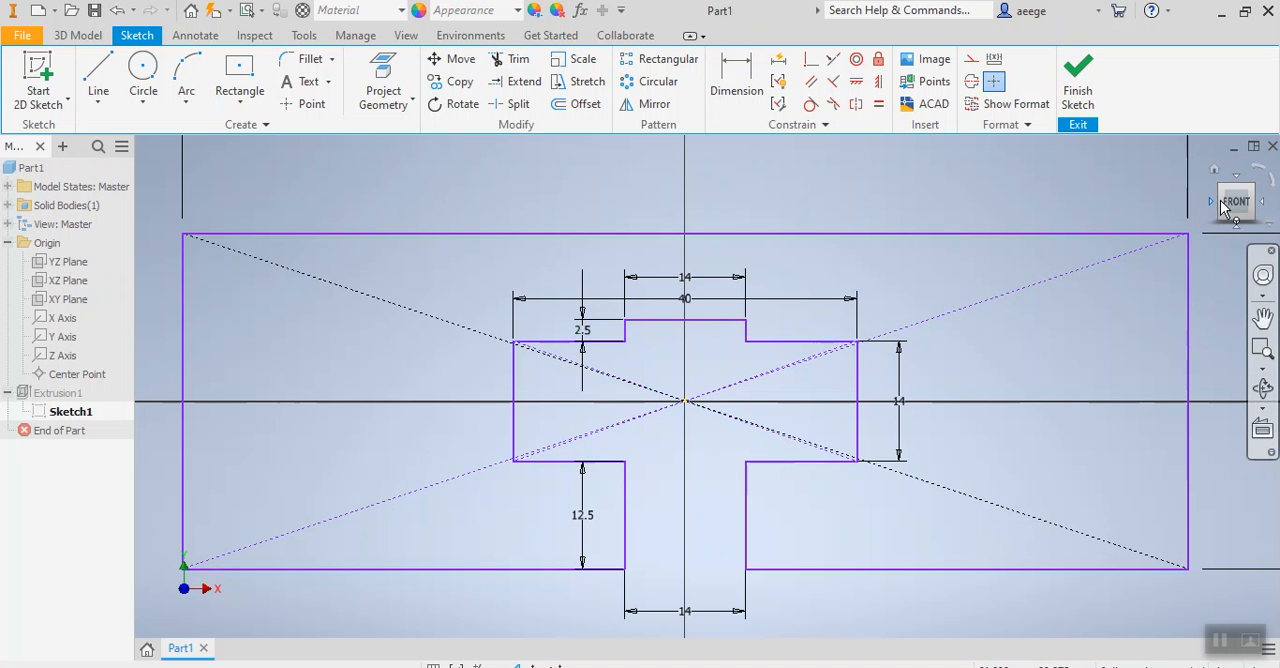
pyautogui.moveTo(1238, 213); pyautogui.dragTo(1233, 192)
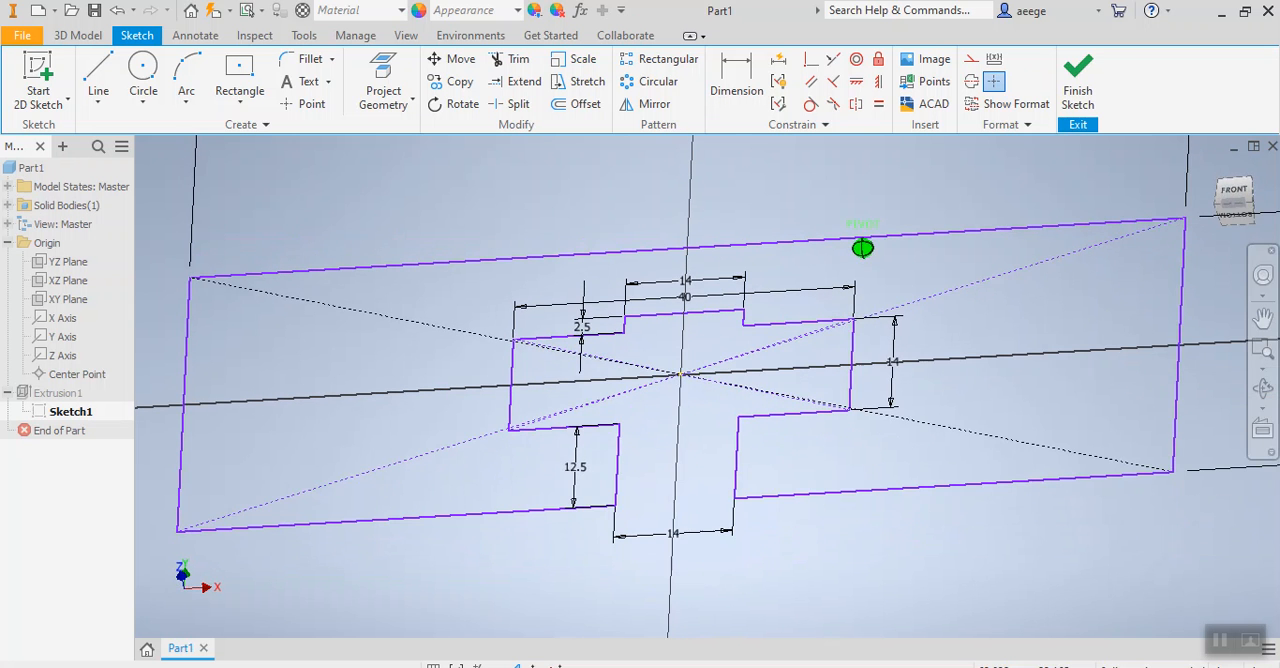
# Finish the edited base sketch and accept leaving it despite the update errors.
pyautogui.click(1075, 95)
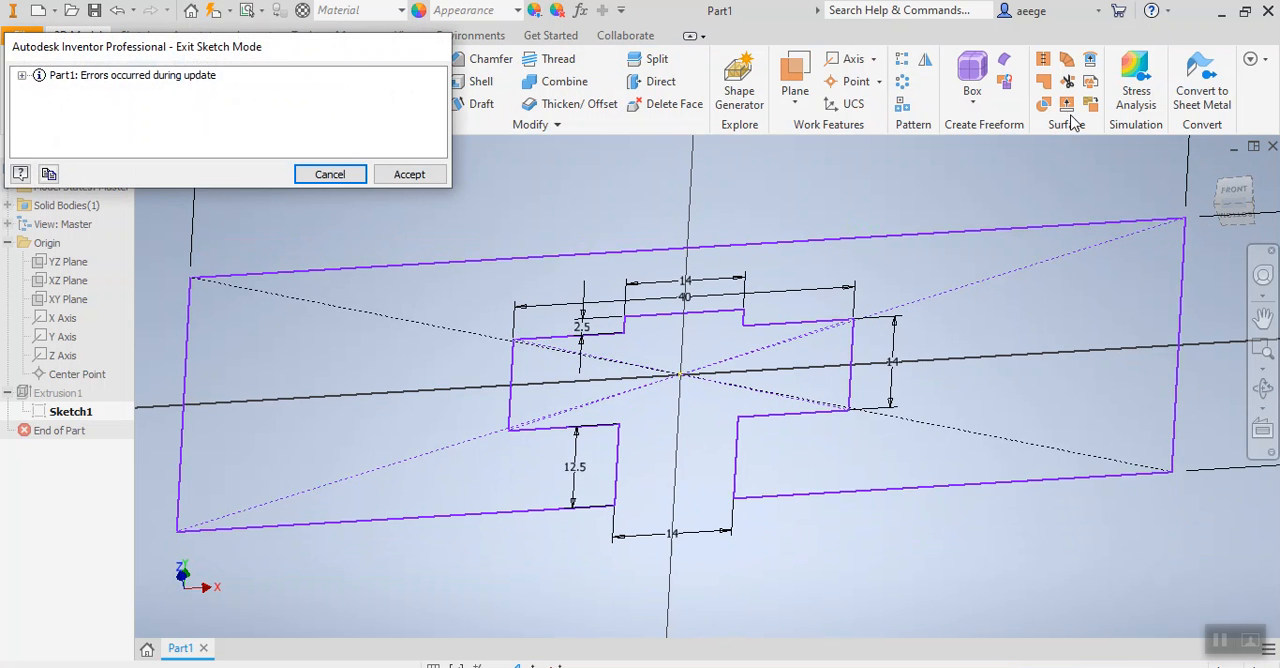
pyautogui.click(424, 177)
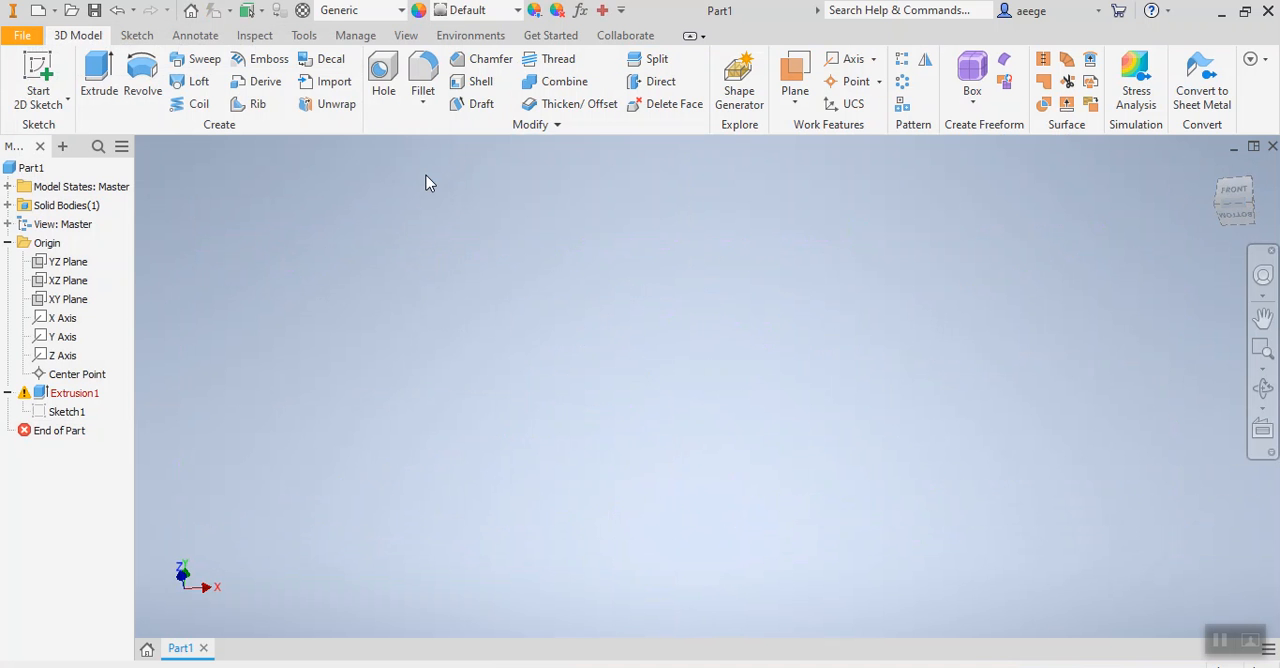
# Reopen the base sketch, examine its outline against the extrusion's original profile, and finish the sketch again.
pyautogui.click(74, 393)
pyautogui.click(66, 411)
pyautogui.doubleClick(66, 411)
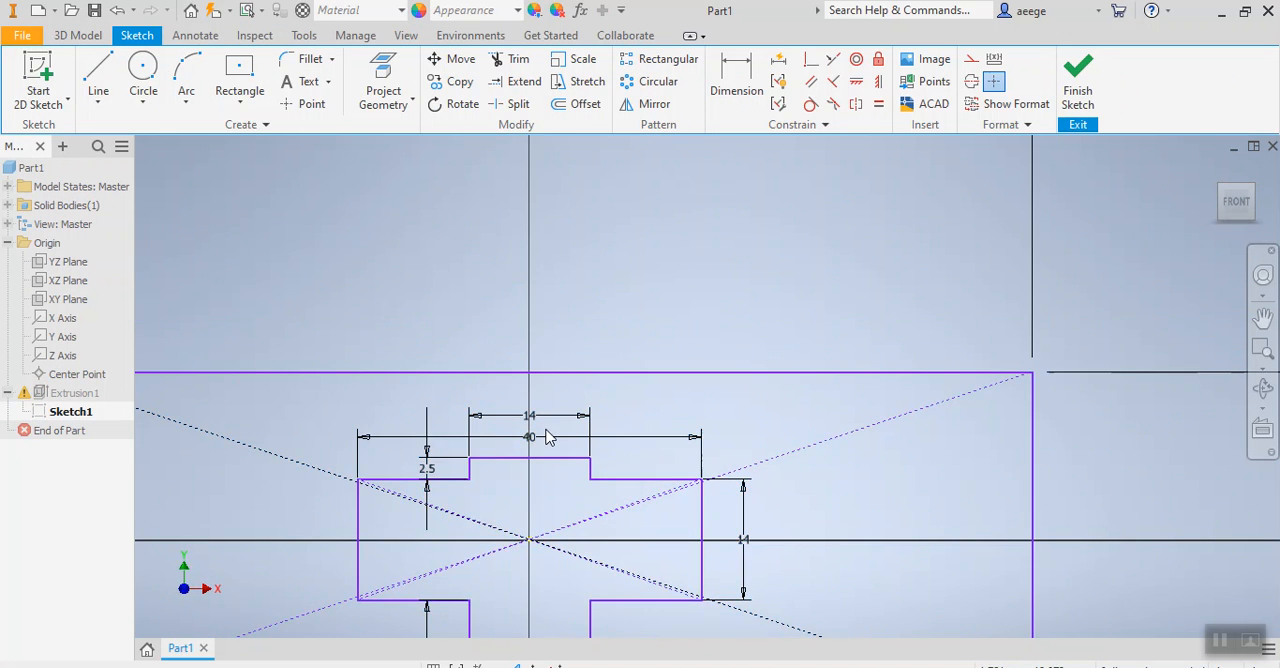
pyautogui.scroll(4, 599, 427)
pyautogui.moveTo(599, 427); pyautogui.dragTo(746, 394, button='middle')
pyautogui.scroll(-4, 746, 394)
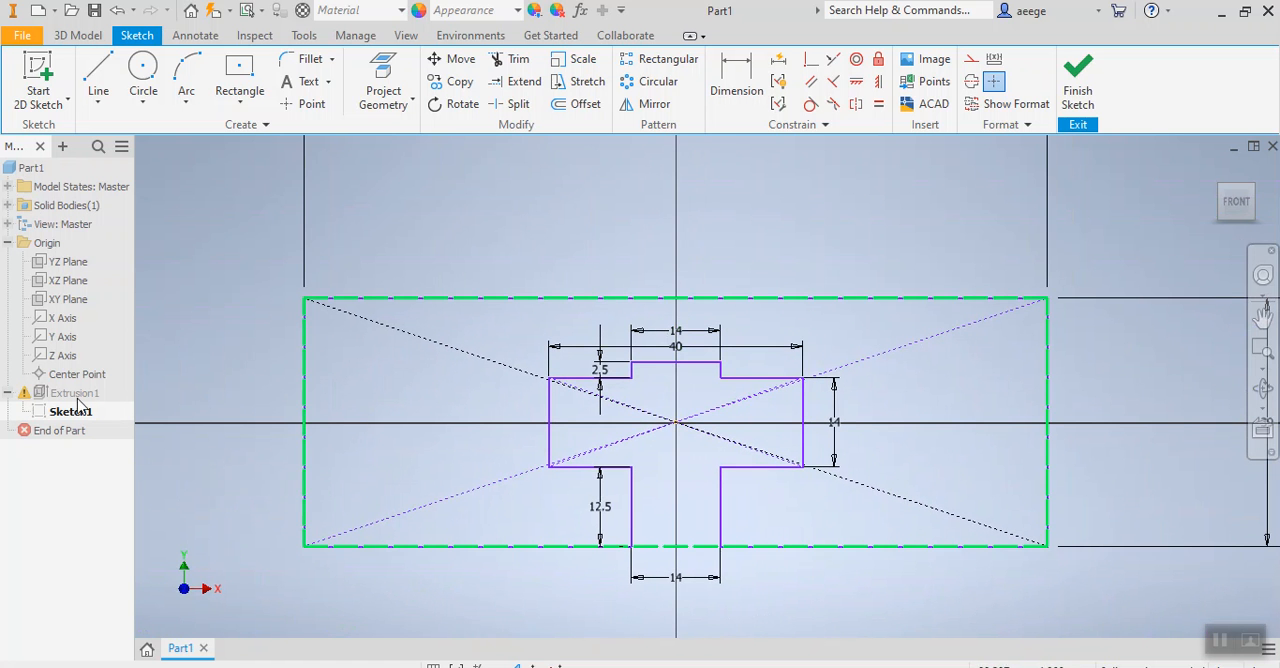
pyautogui.click(27, 399)
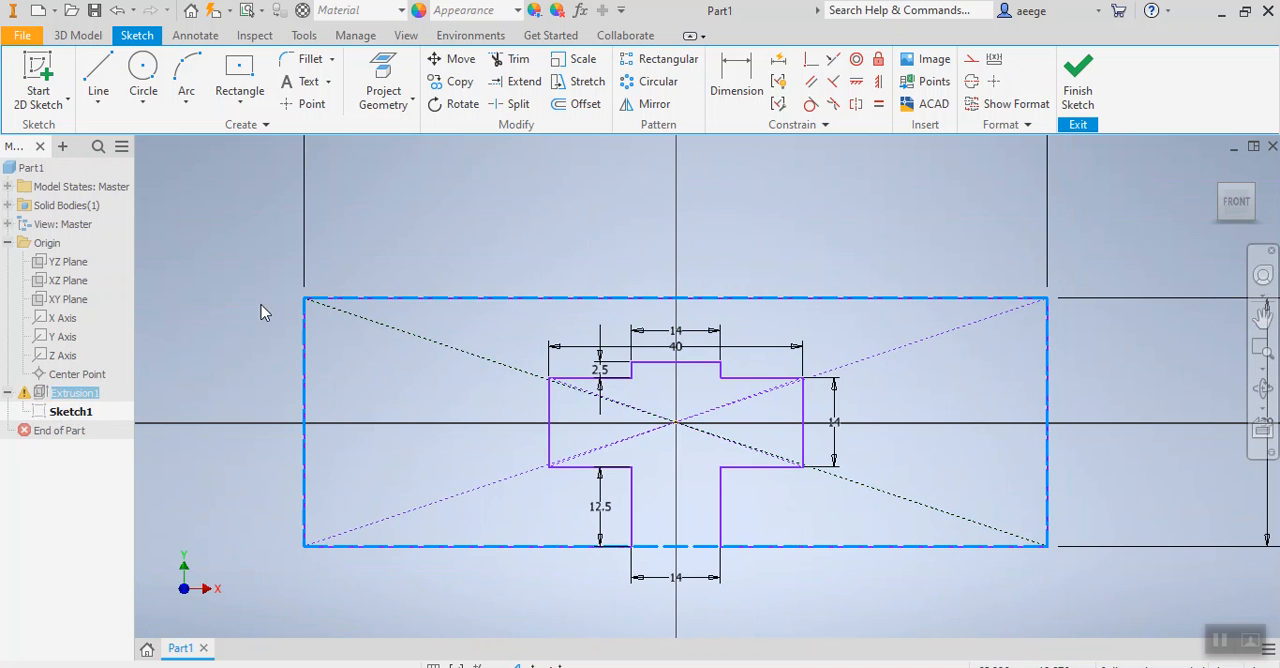
pyautogui.moveTo(214, 245)
pyautogui.mouseDown()
pyautogui.moveTo(831, 611)
pyautogui.moveTo(1142, 638)
pyautogui.mouseUp()
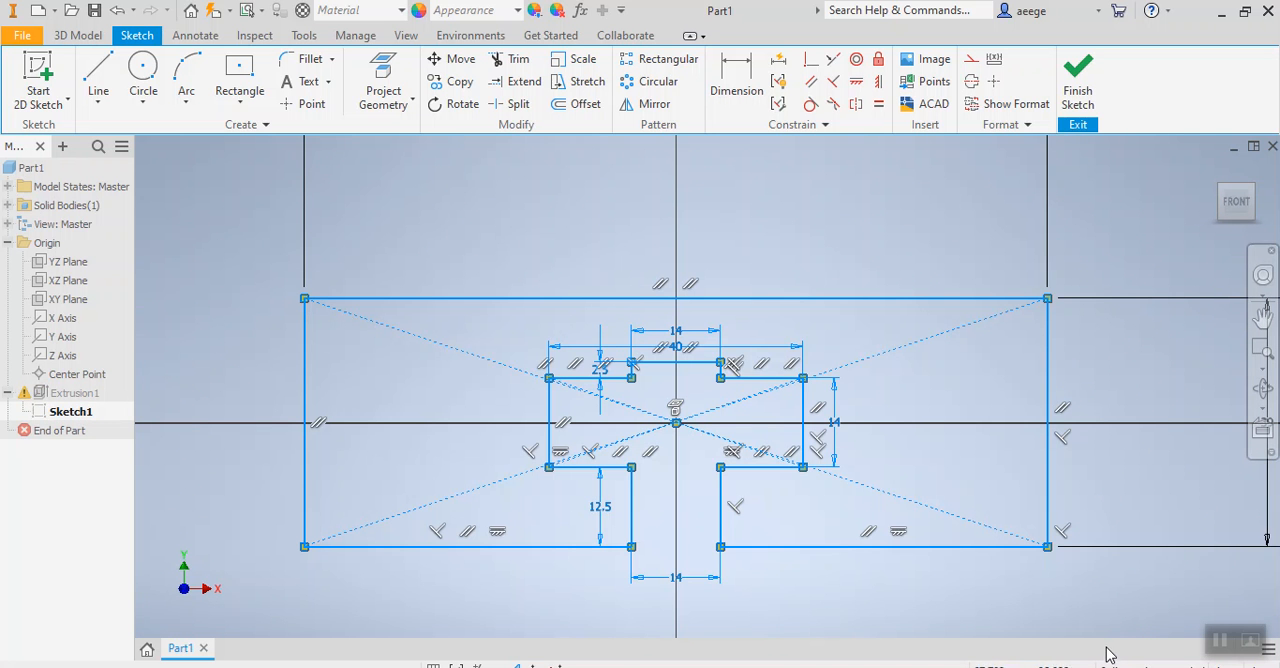
pyautogui.click(572, 192)
pyautogui.click(32, 394)
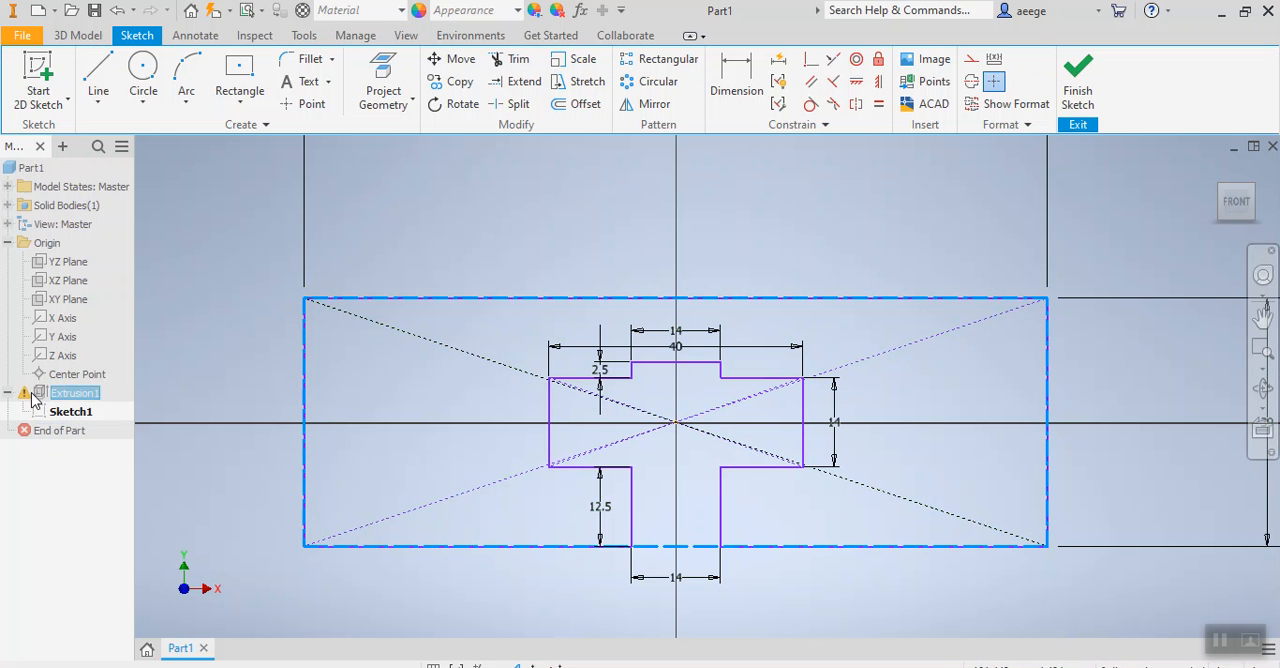
pyautogui.rightClick(33, 397)
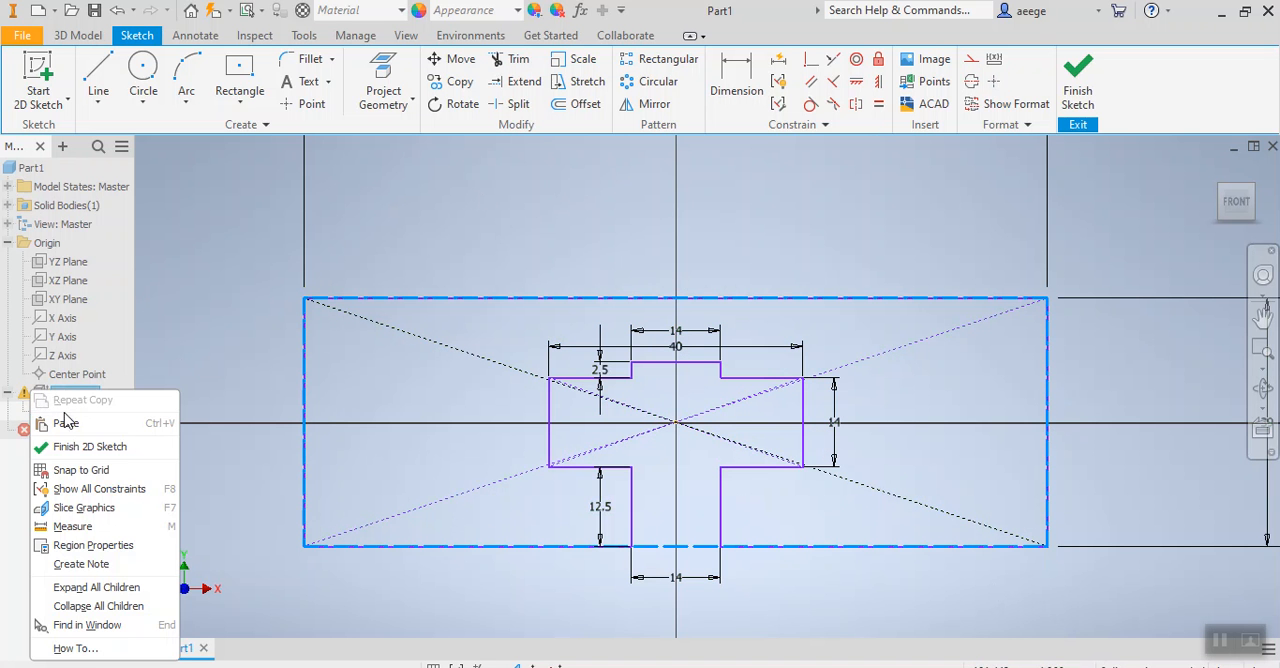
pyautogui.click(70, 446)
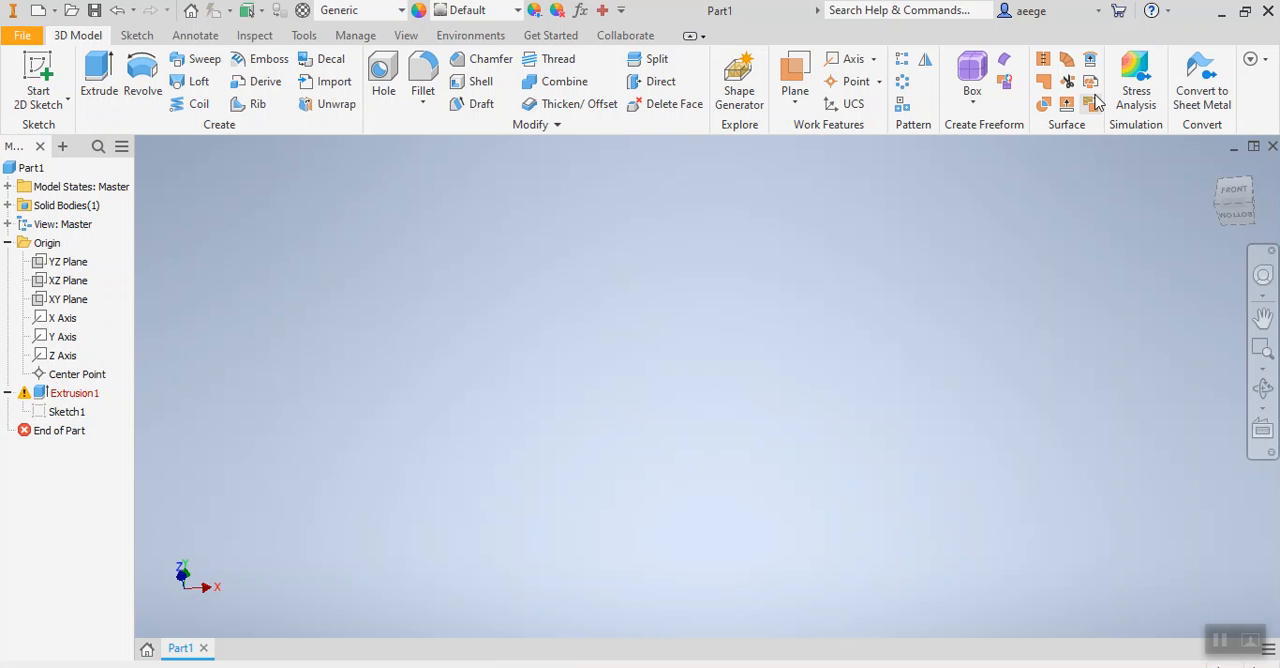
pyautogui.click(72, 395)
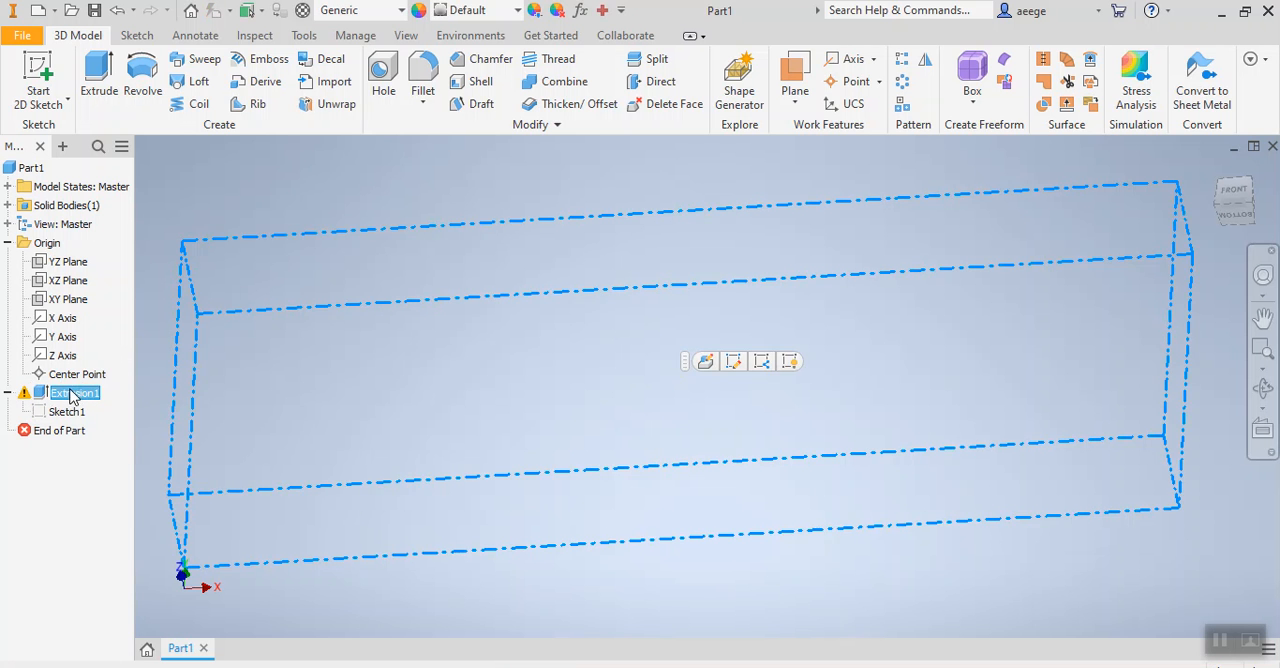
pyautogui.doubleClick(44, 396)
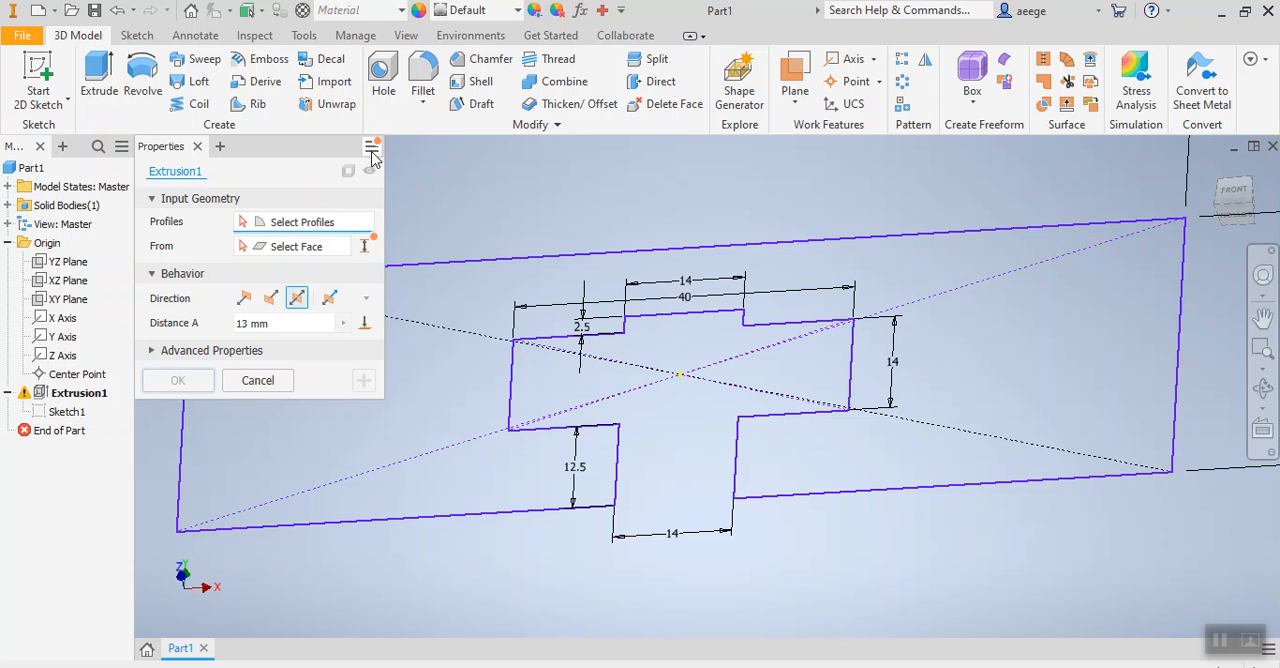
pyautogui.click(256, 380)
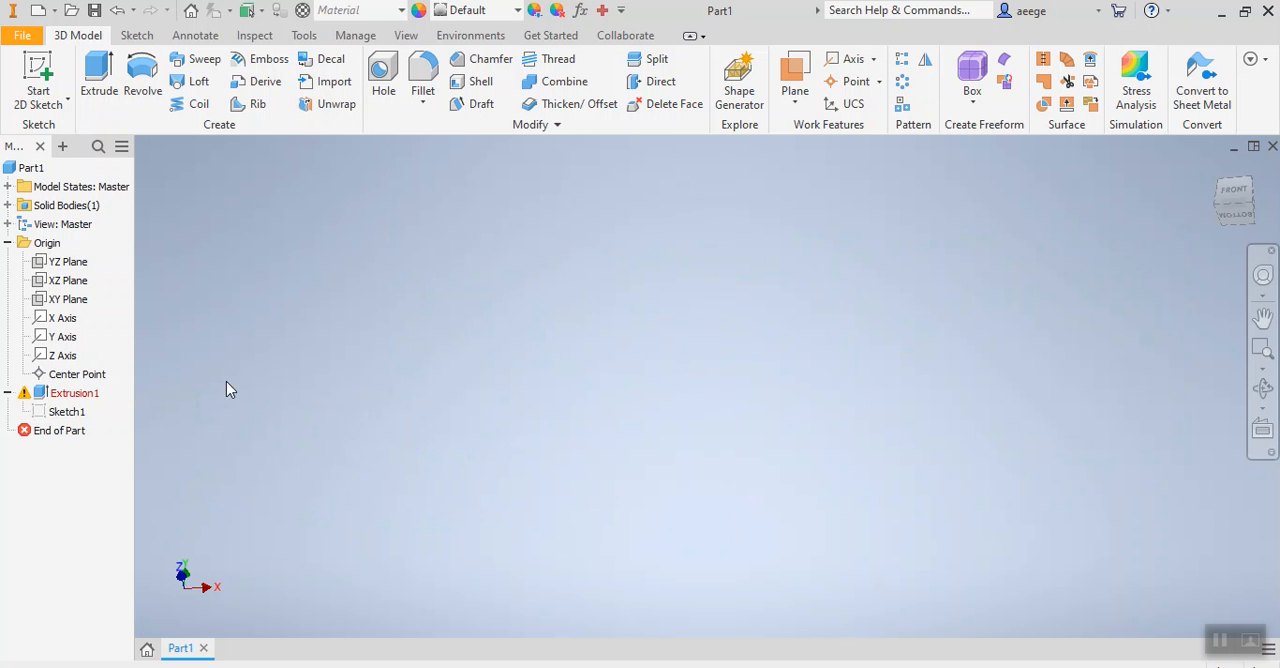
# Edit the extrusion feature and reselect the region around the stepped T-shaped cutout as its profile.
pyautogui.rightClick(72, 400)
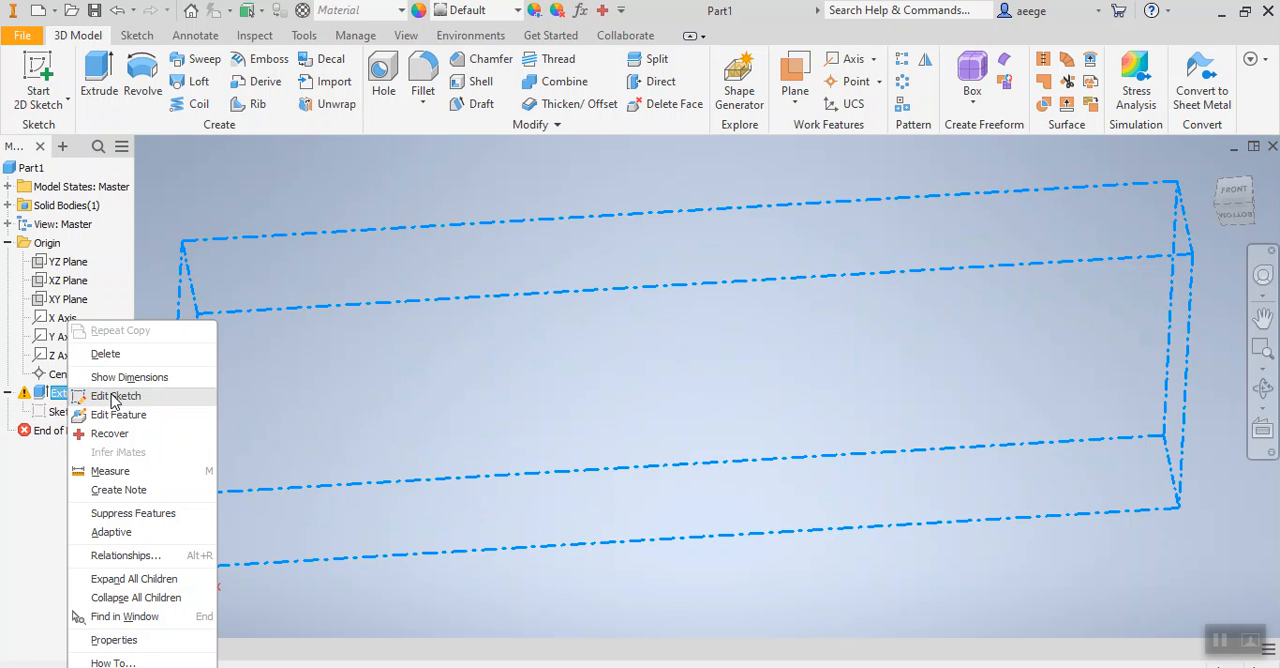
pyautogui.click(137, 425)
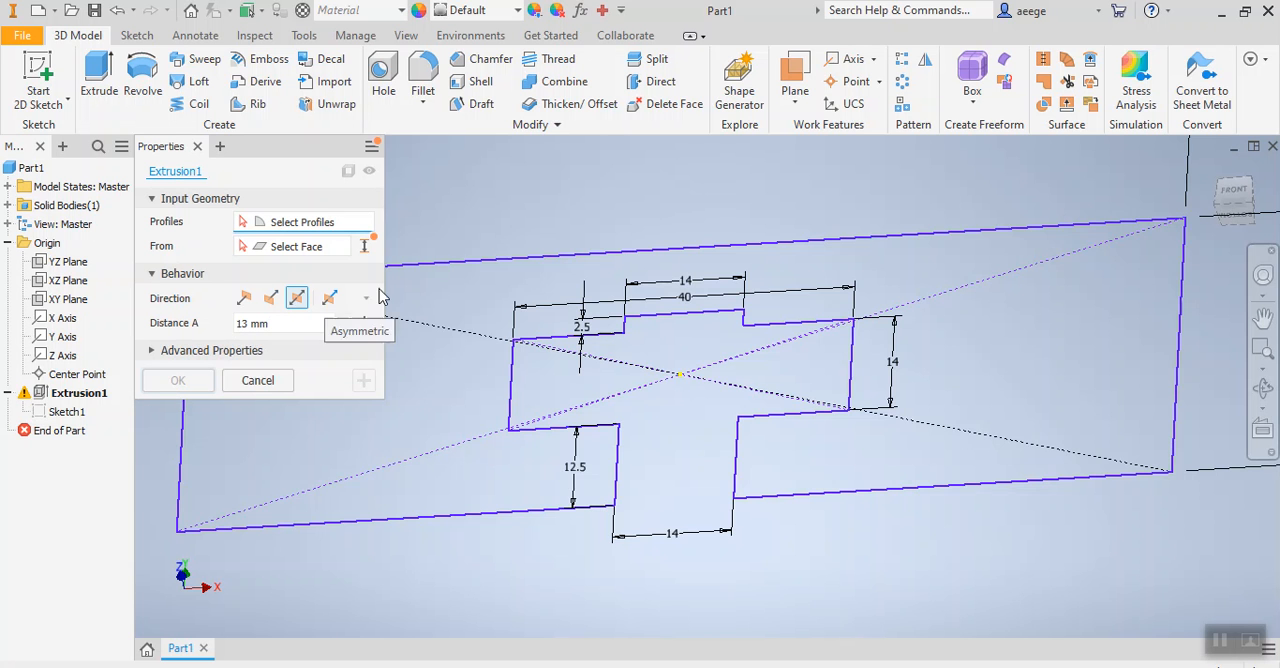
pyautogui.click(451, 285)
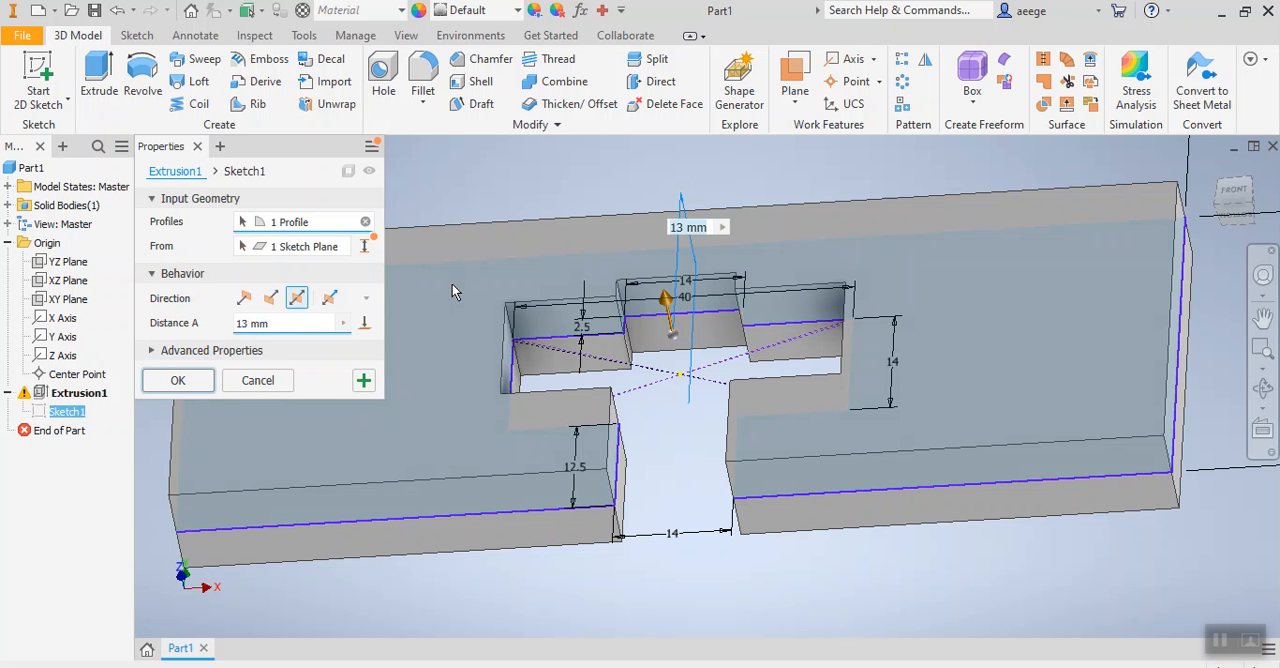
pyautogui.click(178, 381)
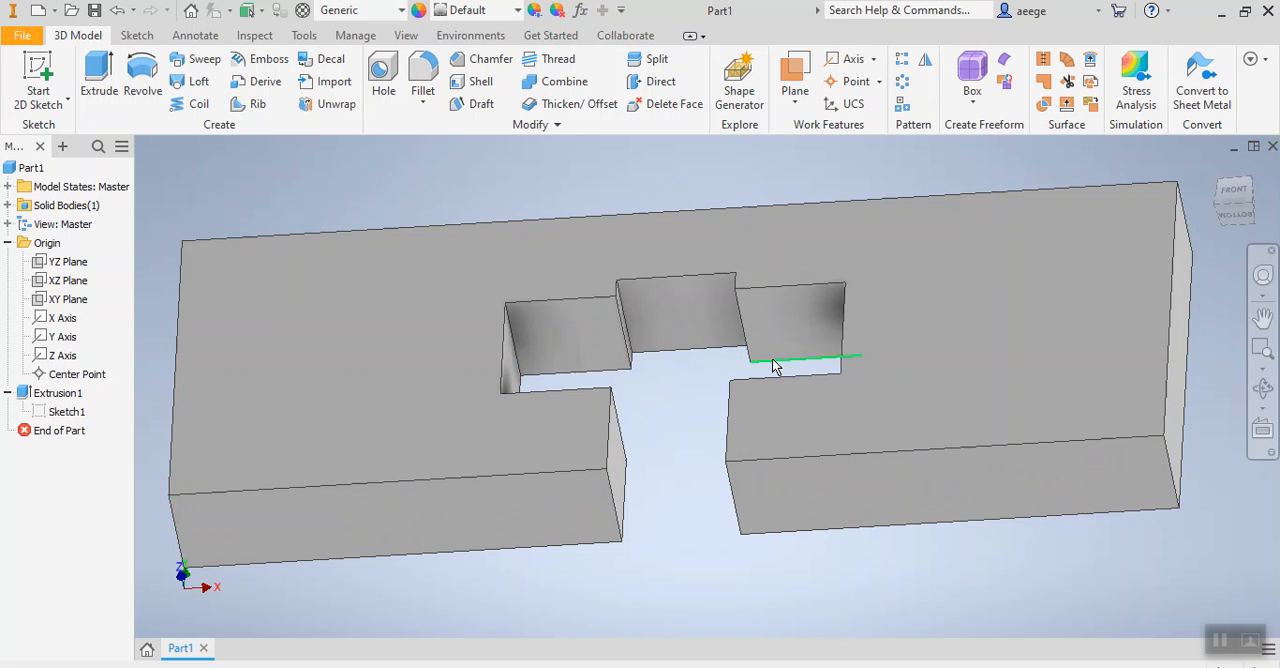
# Assign the Wood (Walnut) material from the Inventor Material Library to the part.
pyautogui.scroll(3, 697, 349)
pyautogui.scroll(-6, 705, 352)
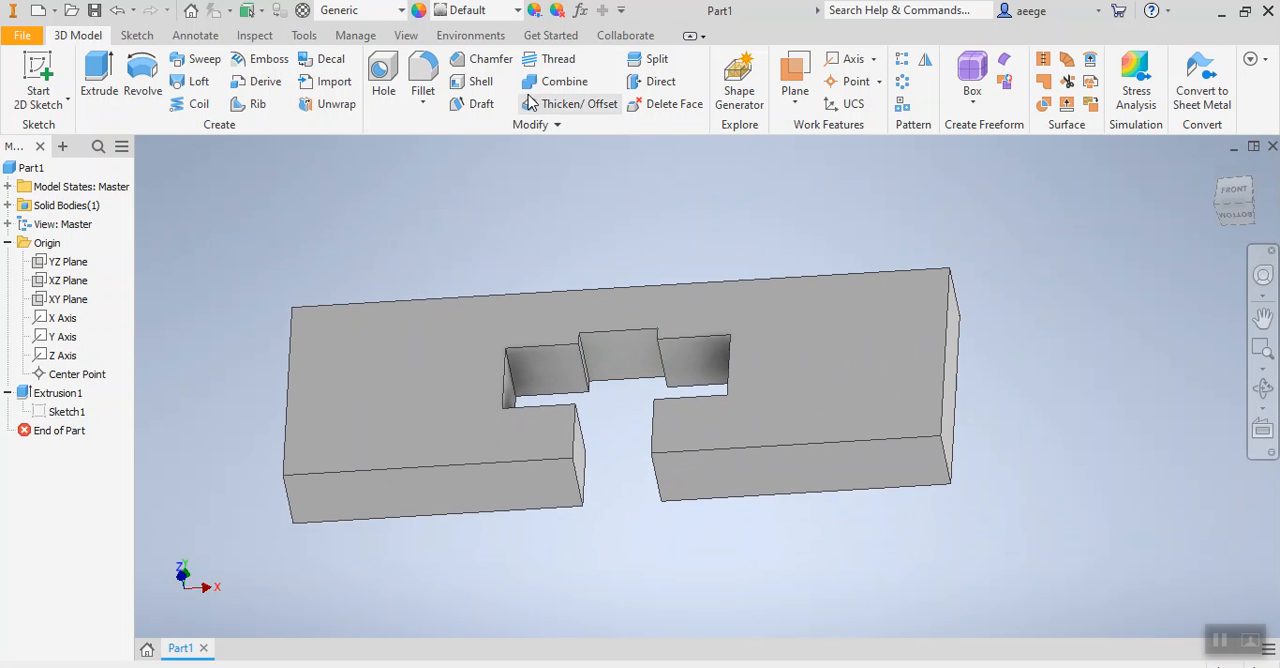
pyautogui.click(401, 12)
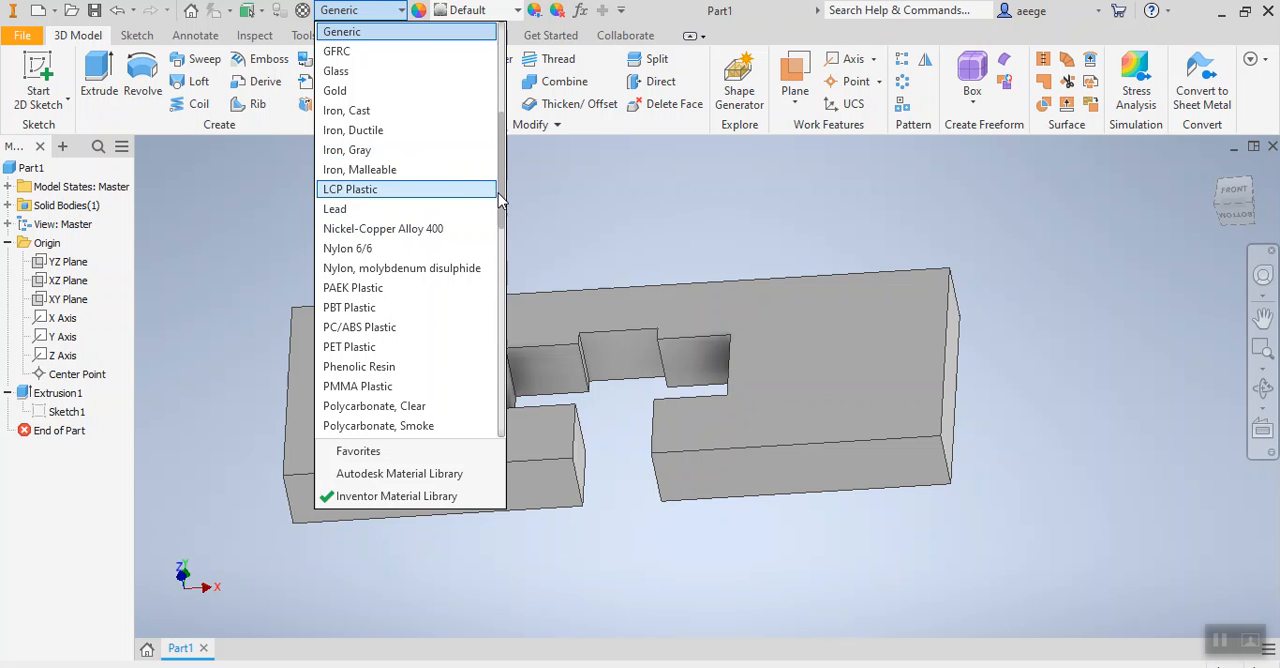
pyautogui.moveTo(503, 228); pyautogui.dragTo(503, 443)
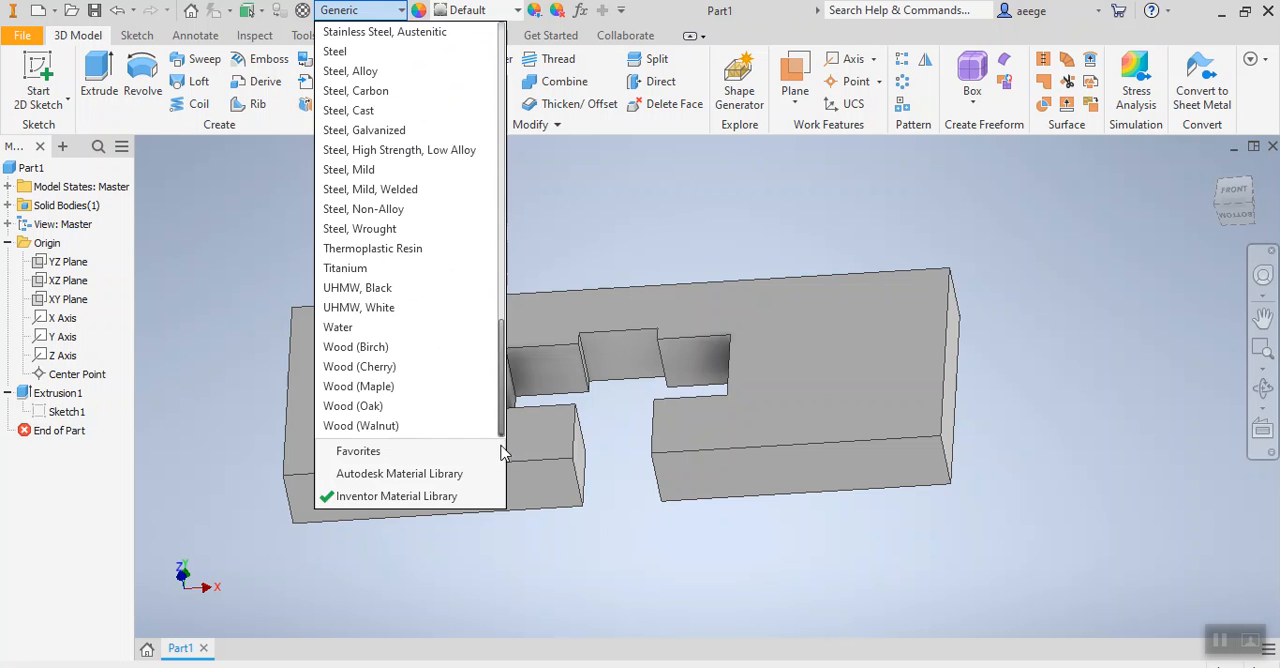
pyautogui.click(360, 426)
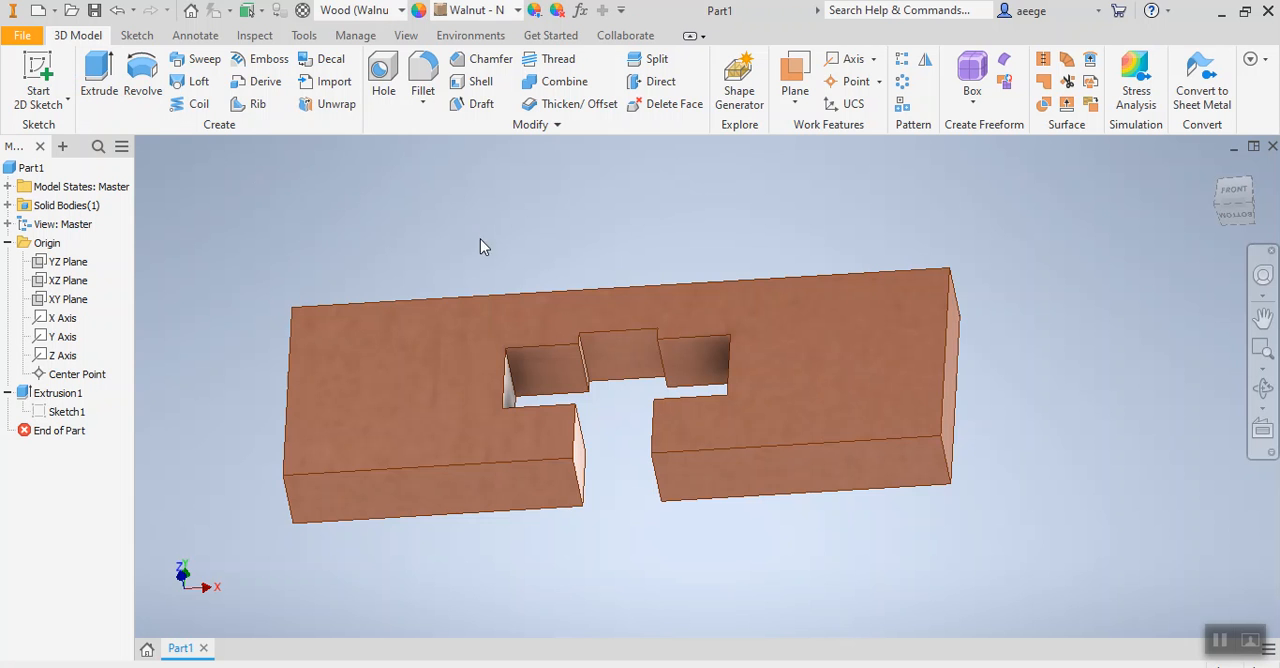
# Start saving the part as a new file by bringing up the Save As dialog.
pyautogui.moveTo(518, 220)
pyautogui.mouseDown(button='middle')
pyautogui.moveTo(480, 234)
pyautogui.moveTo(508, 234)
pyautogui.mouseUp(button='middle')
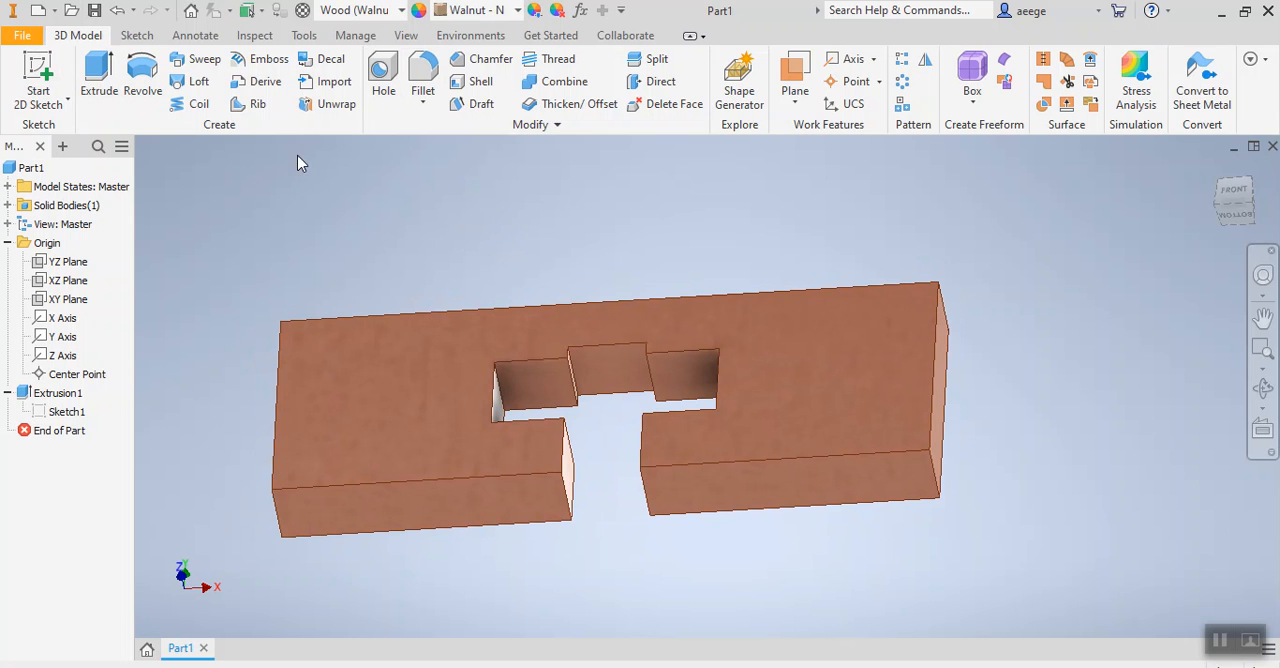
pyautogui.click(22, 35)
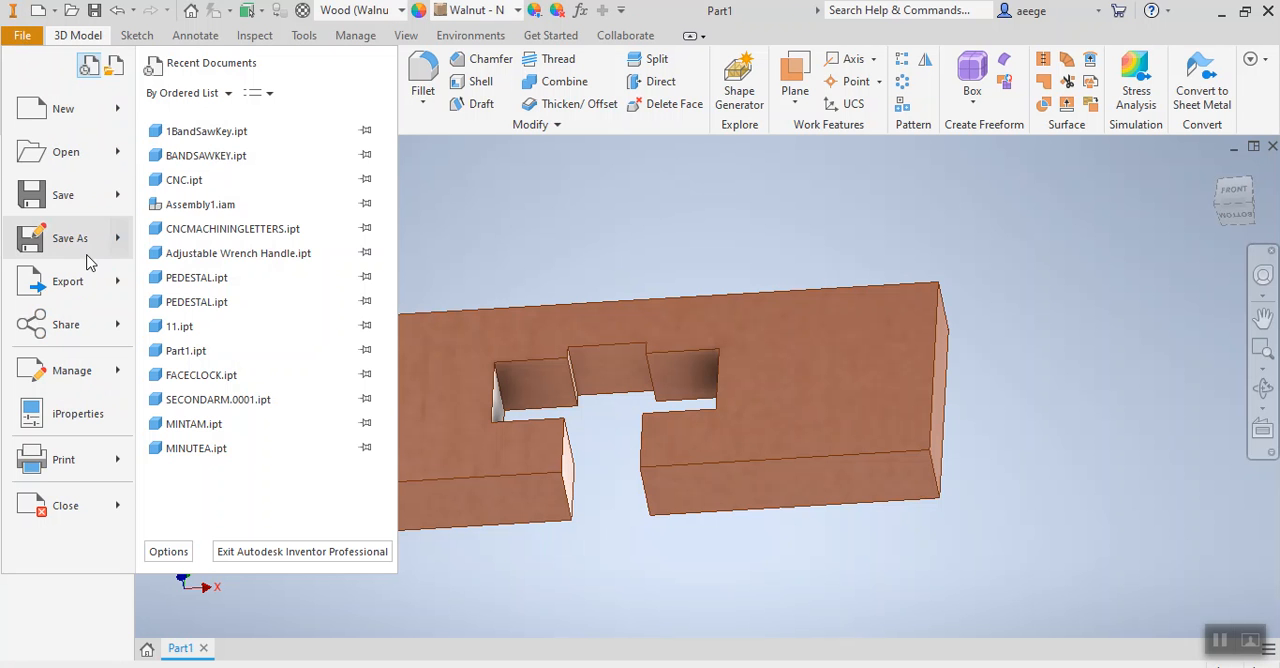
pyautogui.click(77, 248)
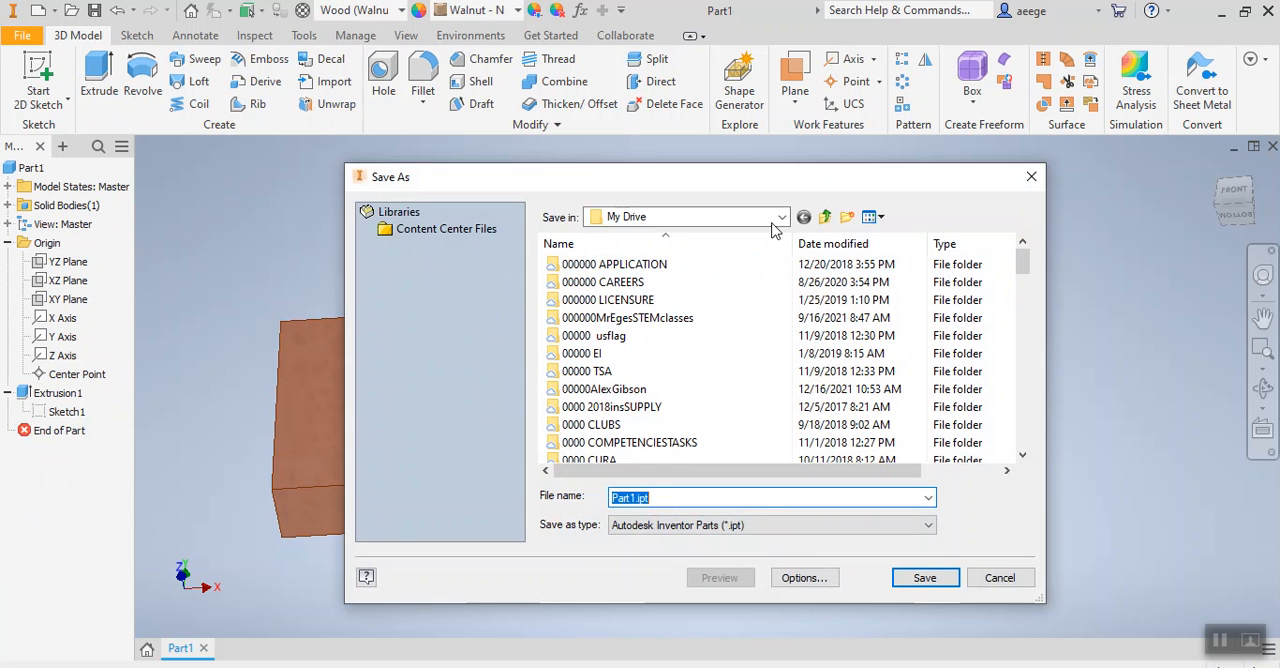